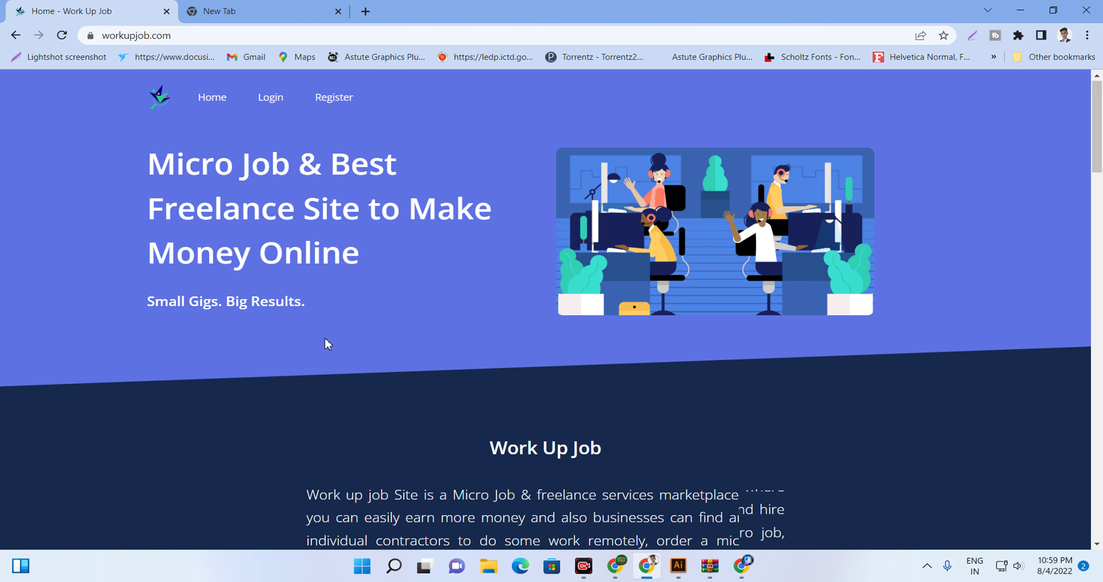
- Look over the Work Up Job home page and open the account registration form
scroll(325, 344, down, 5)
scroll(325, 345, up, 5)
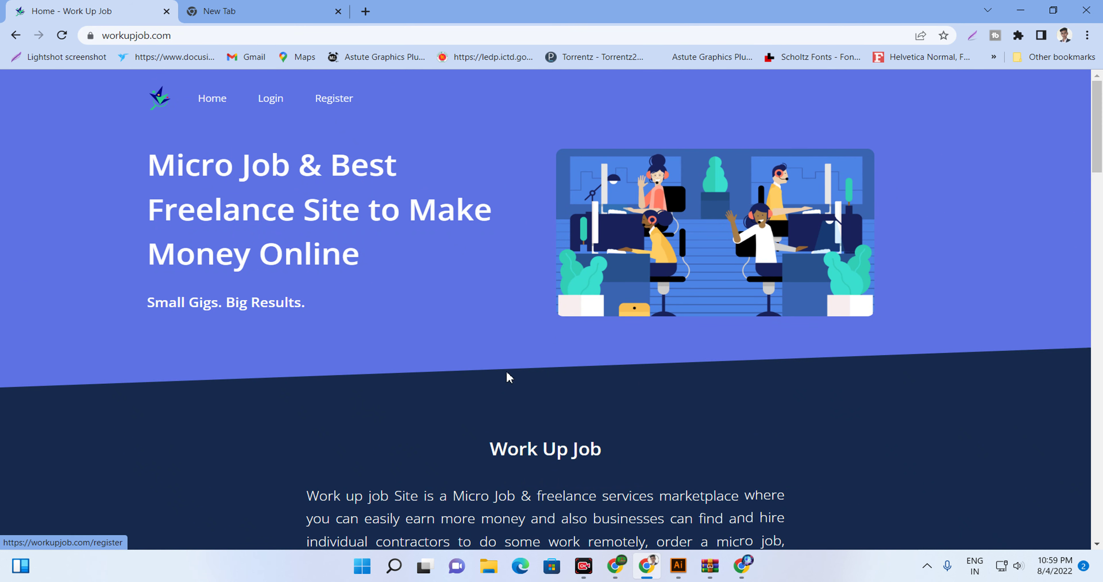
scroll(509, 370, down, 10)
scroll(500, 362, up, 10)
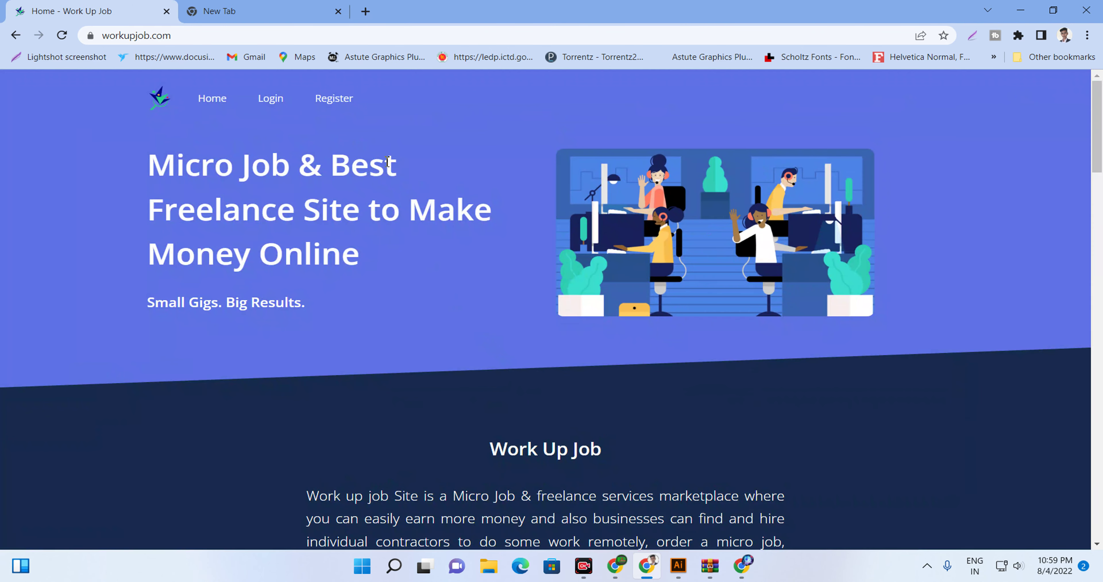
click(338, 100)
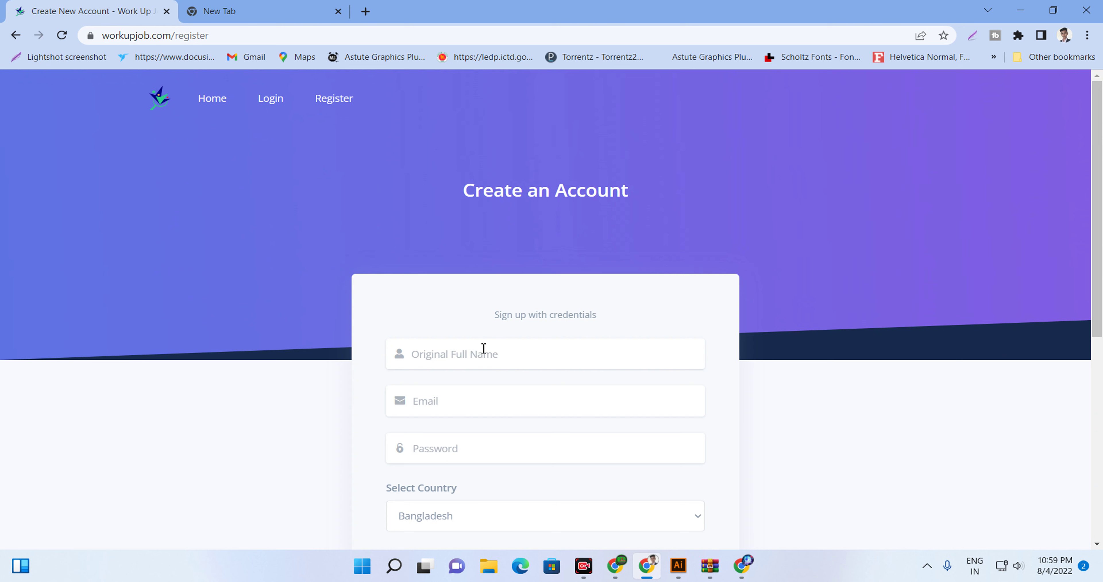
scroll(483, 348, down, 2)
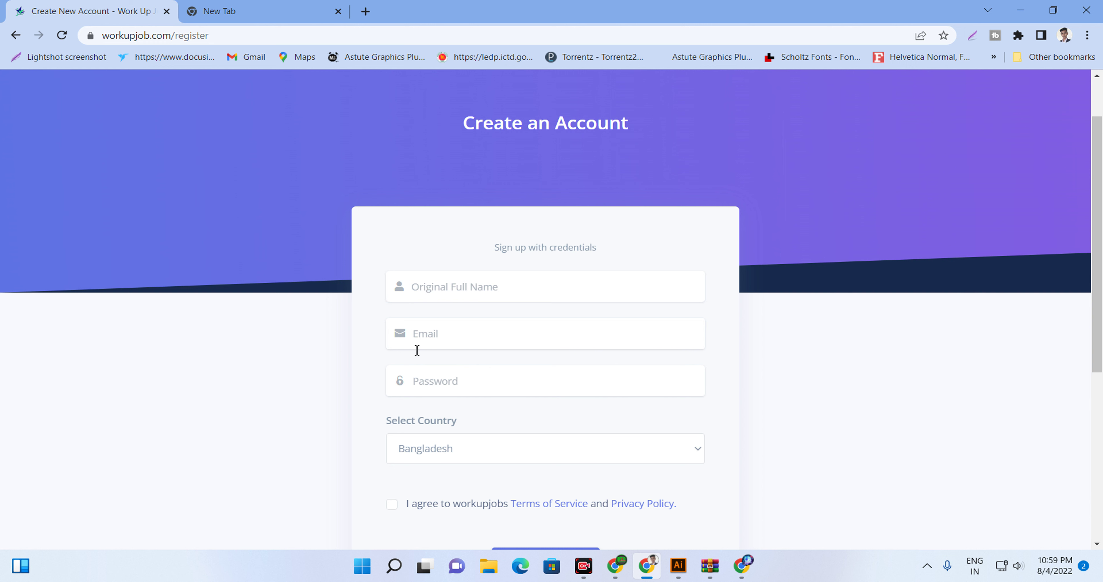
- Choose Bangladesh as the country and agree to the Terms of Service and Privacy Policy on the registration form
click(431, 283)
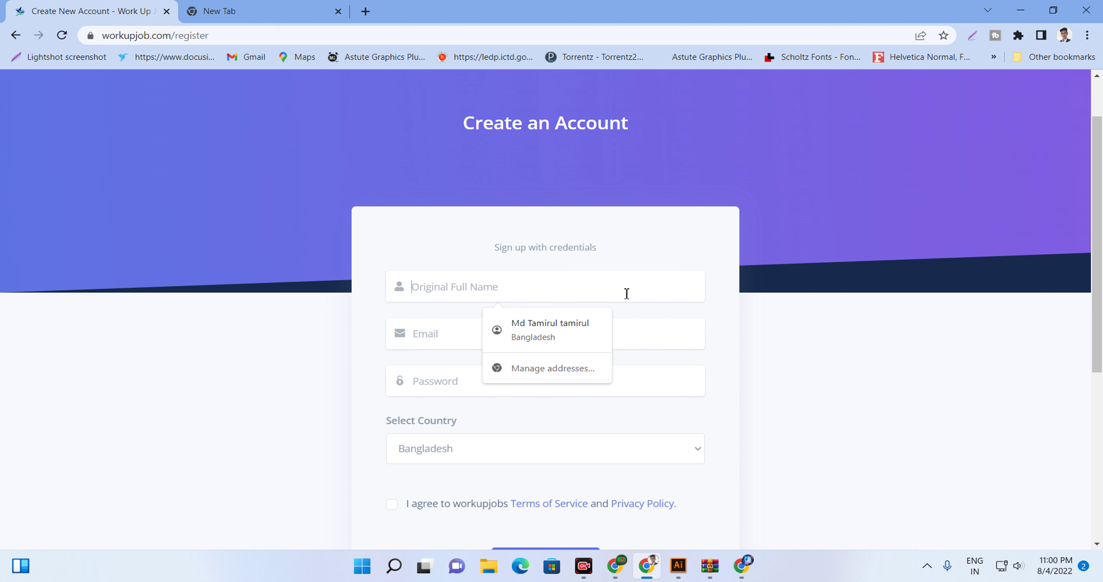
click(715, 355)
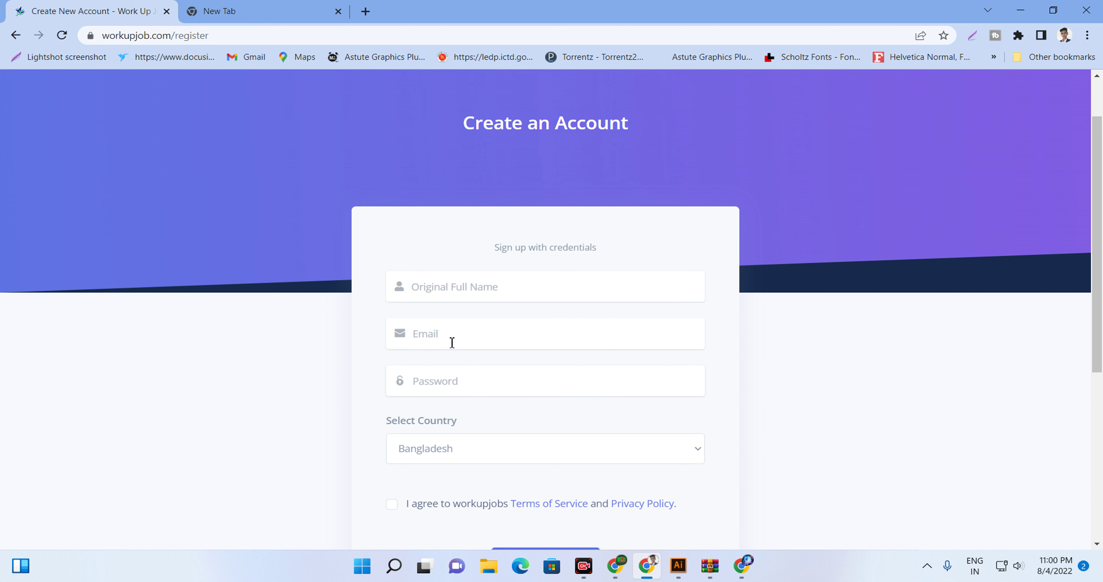
click(436, 460)
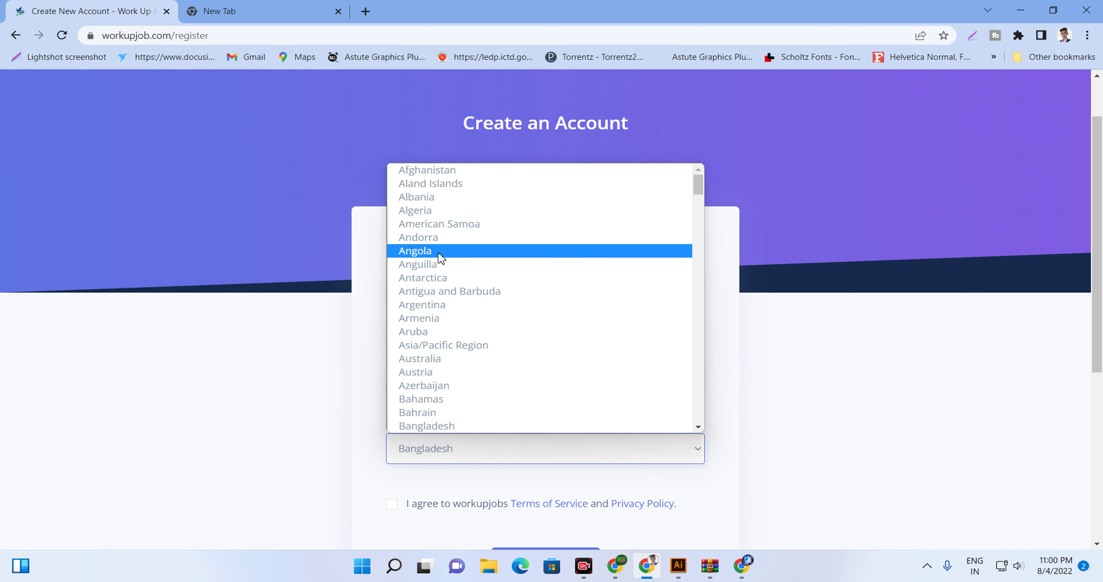
click(448, 426)
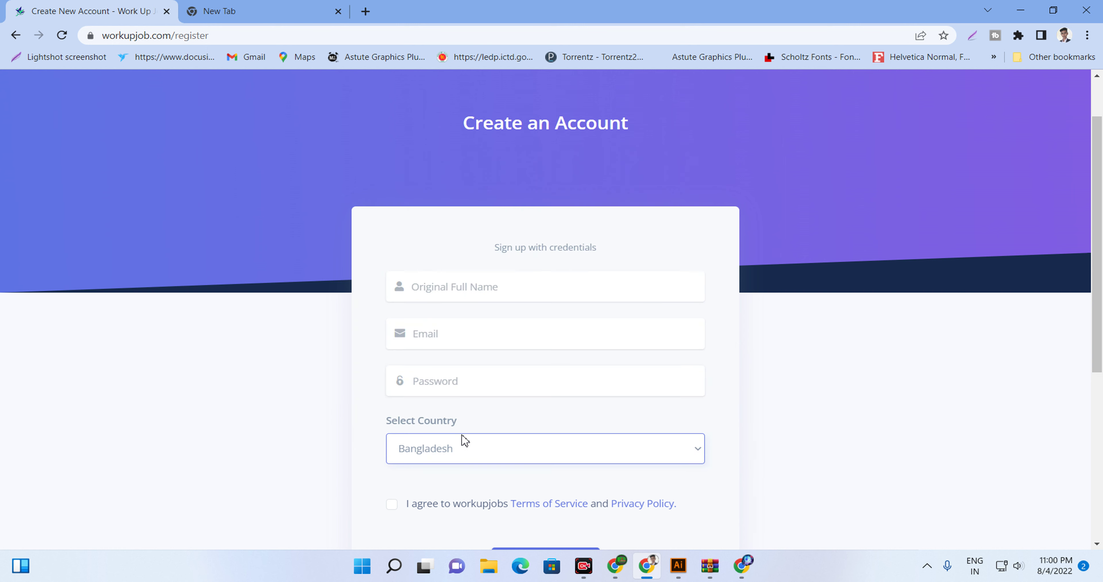
scroll(489, 443, down, 5)
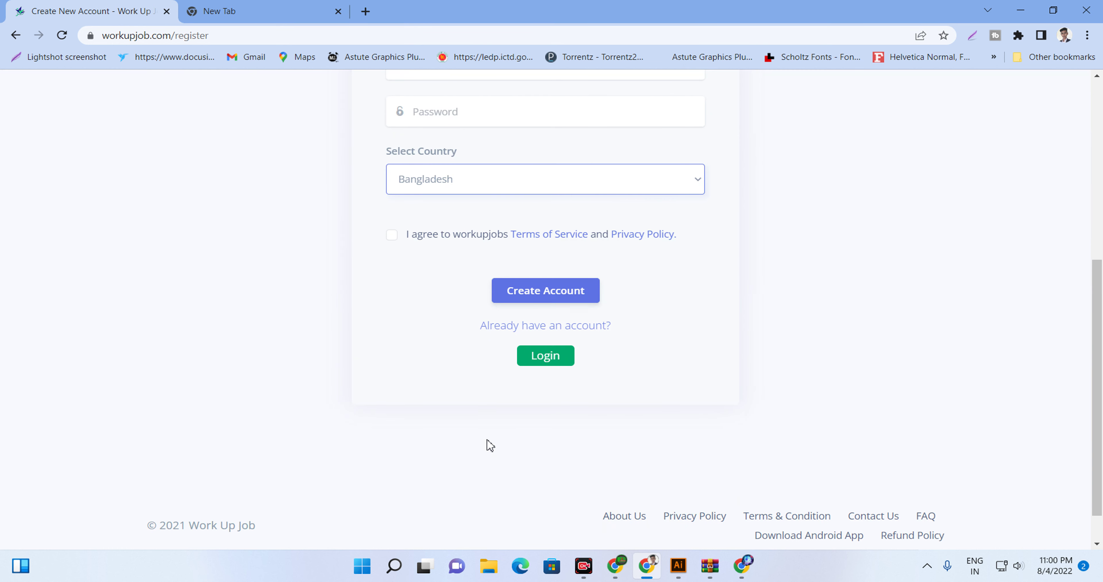
click(392, 235)
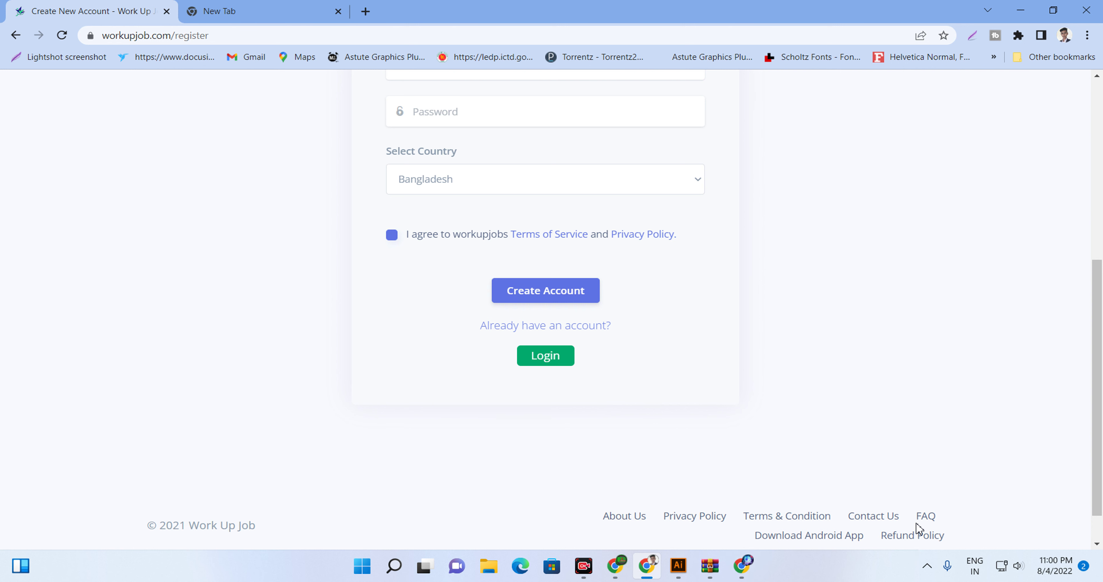
scroll(629, 348, up, 5)
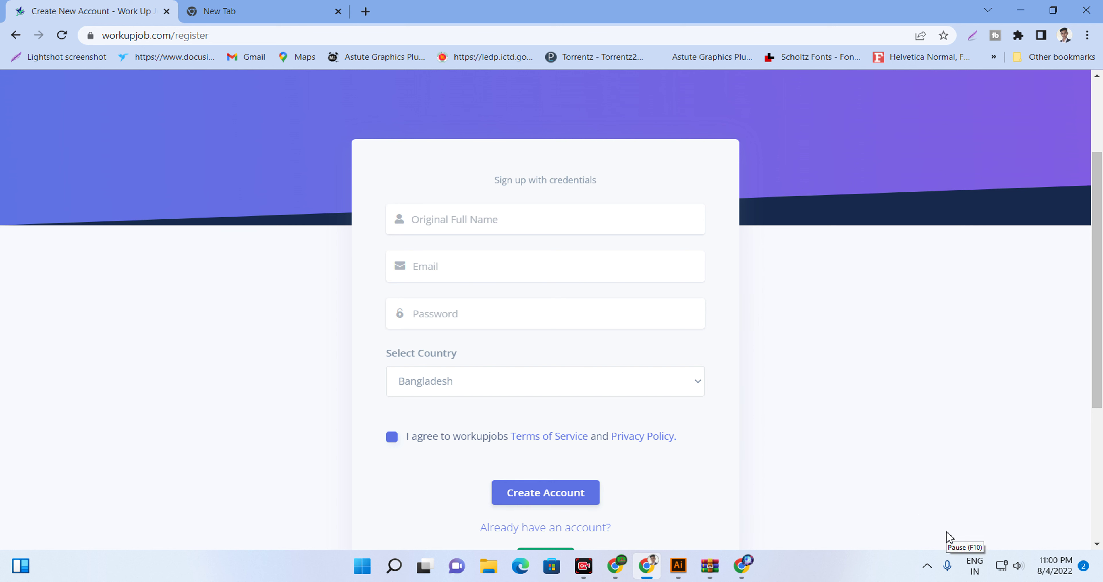
- Switch to the browser window signed in to Work Up Job and reload the Find Jobs list
key(alt+Tab)
click(280, 197)
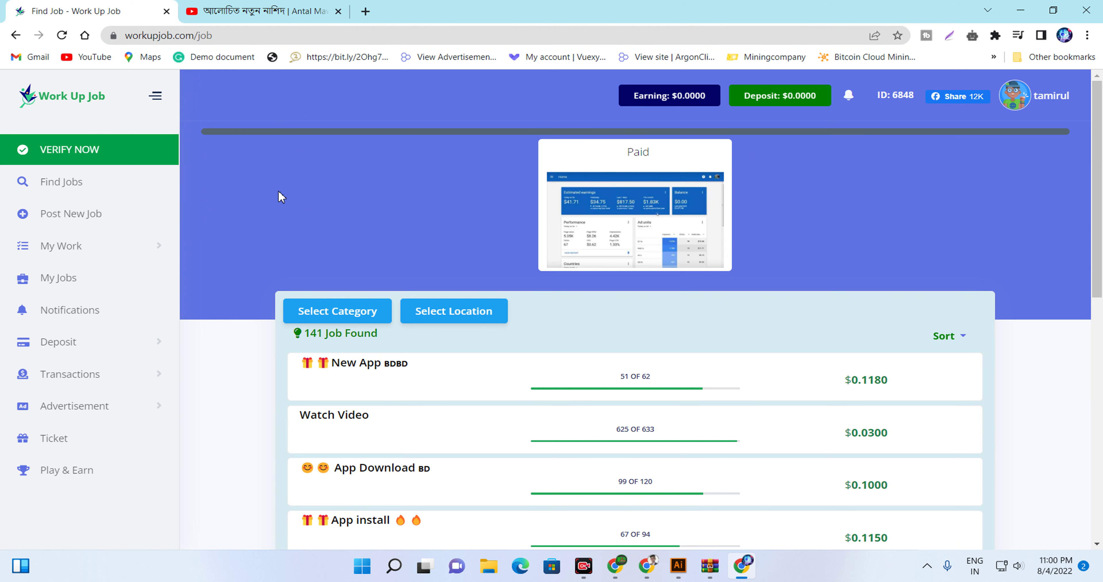
click(52, 91)
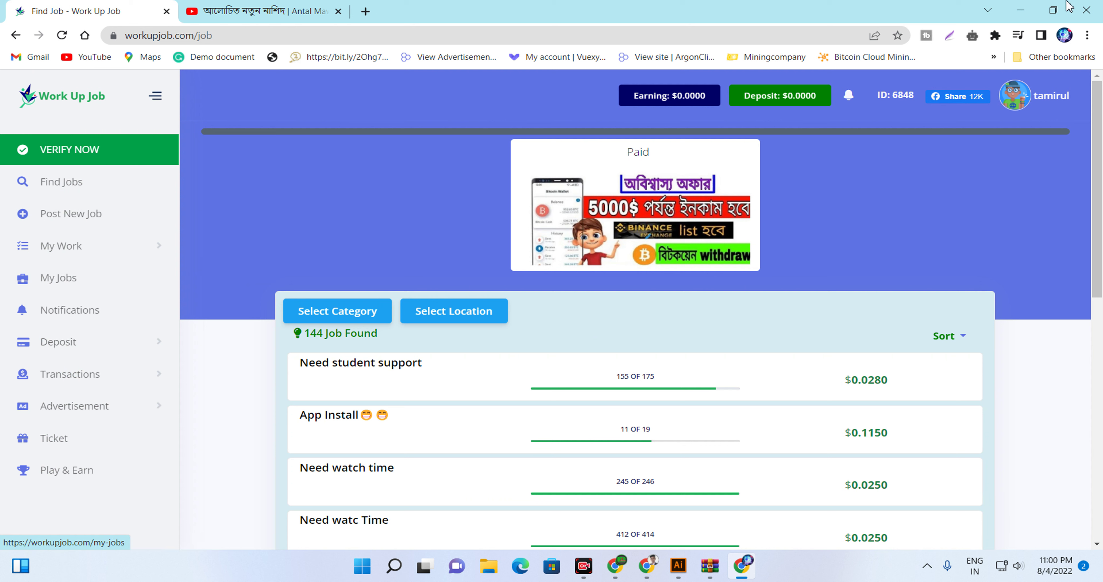
click(67, 194)
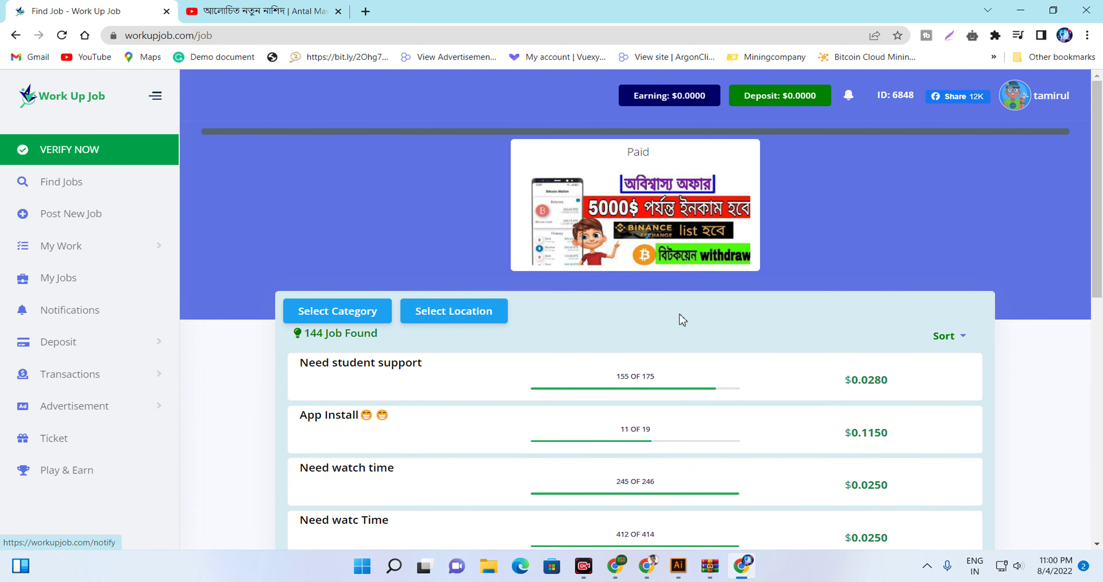
- View the sorting options available for the job list
scroll(393, 398, down, 4)
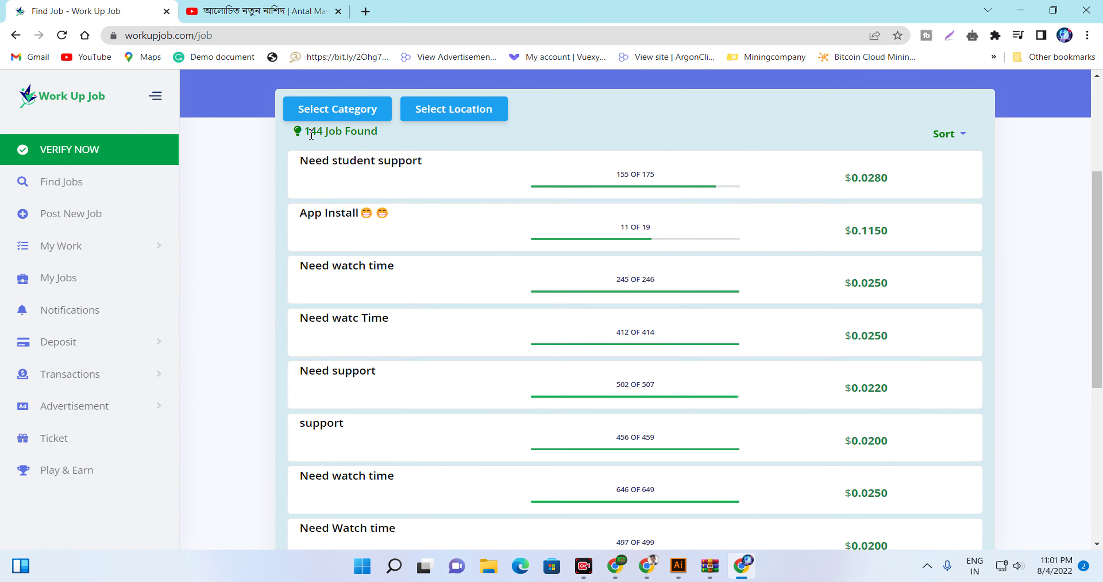
click(958, 136)
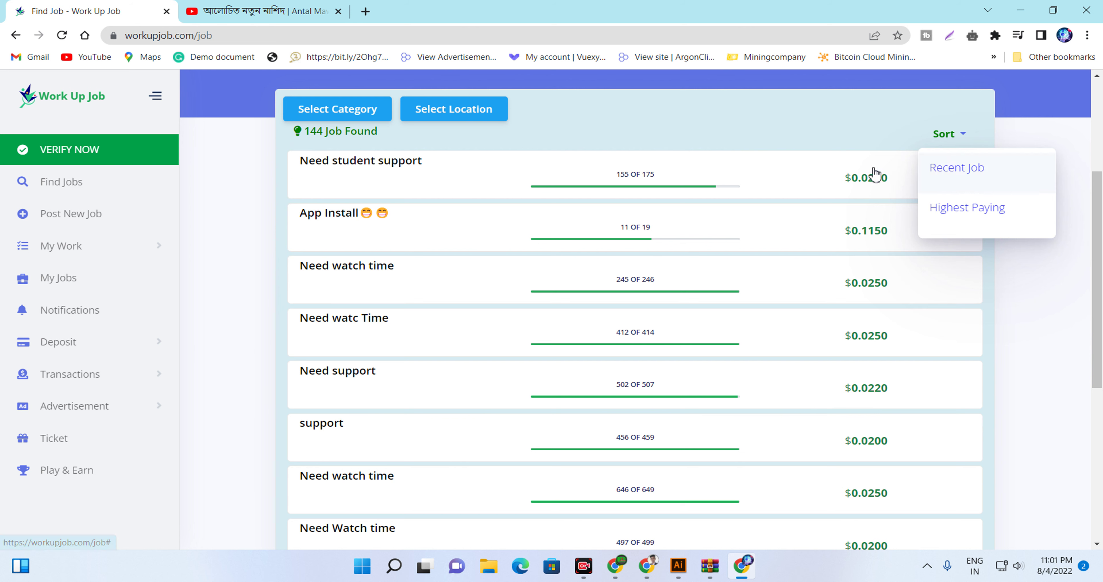
click(669, 138)
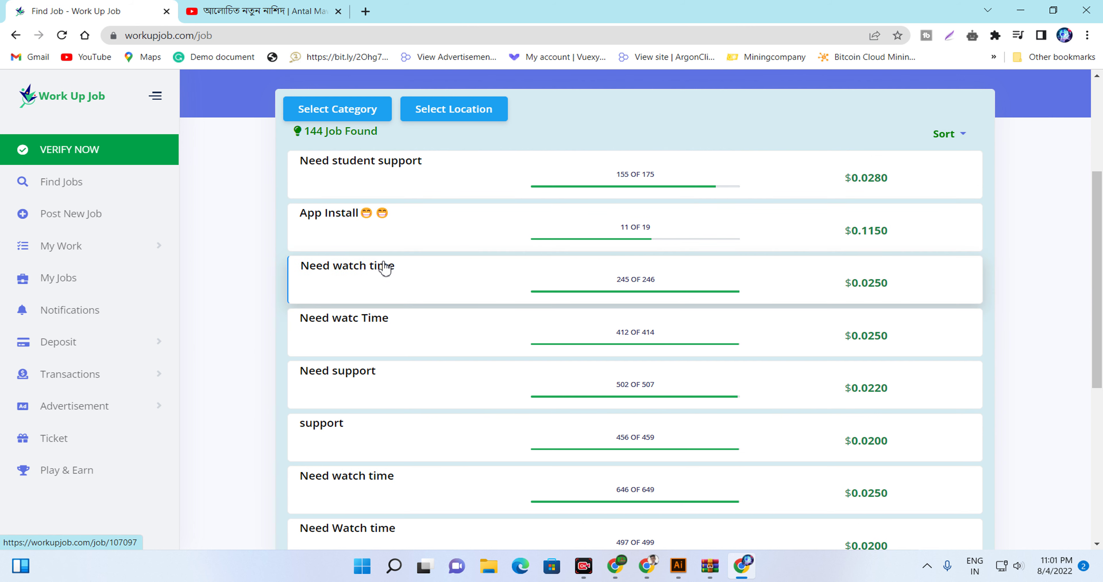
- Look through the available jobs and open the one titled "বাঙালি বন্ধু সাবক্রাইবার"
scroll(388, 267, down, 7)
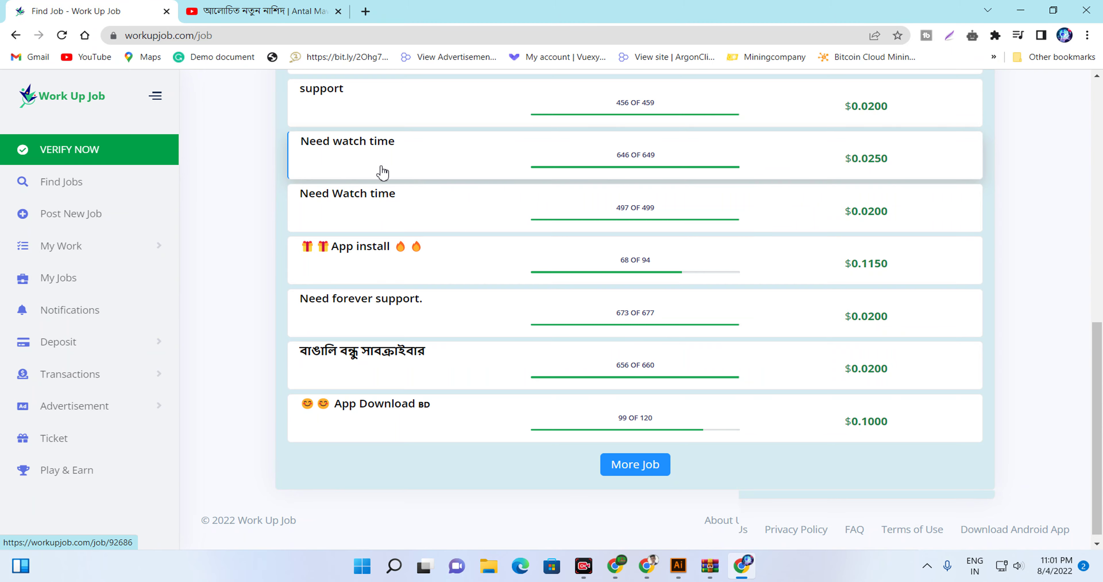
scroll(394, 193, up, 3)
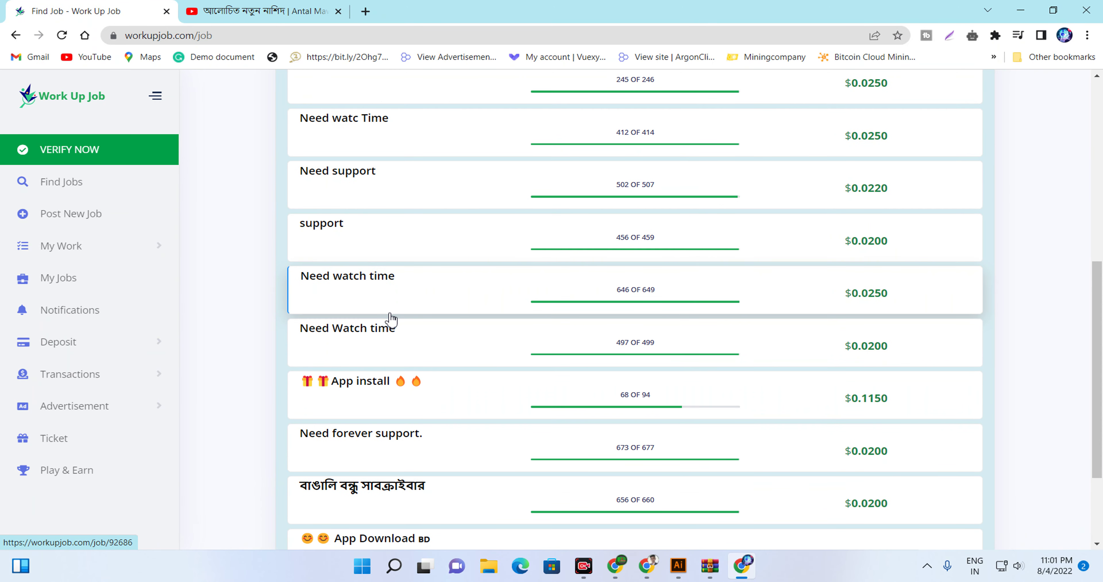
scroll(400, 320, down, 2)
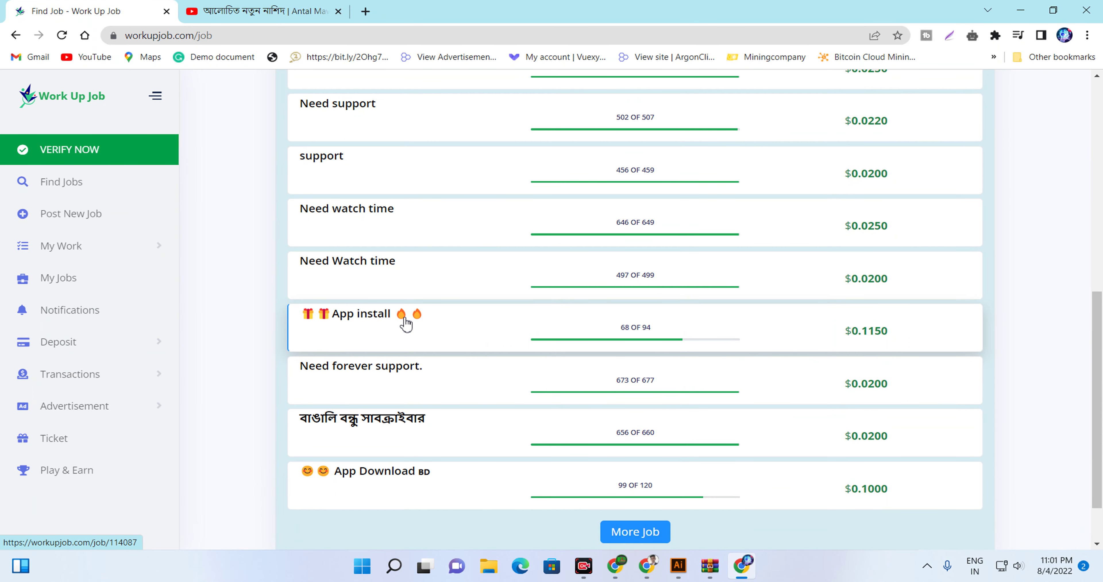
click(333, 449)
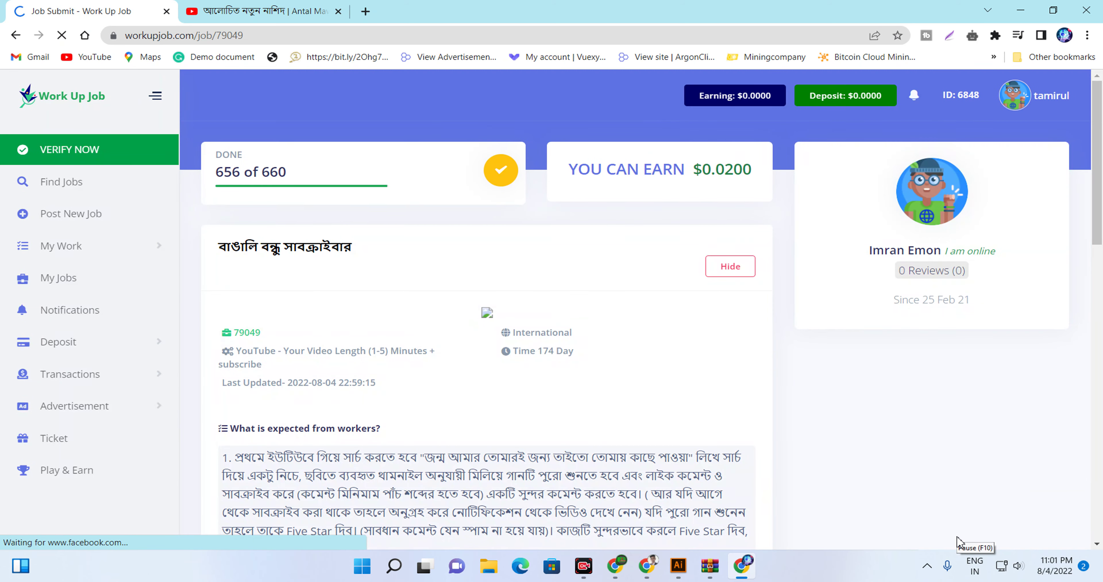
- Read the job's details and the instructions on what is expected from workers
scroll(364, 381, down, 3)
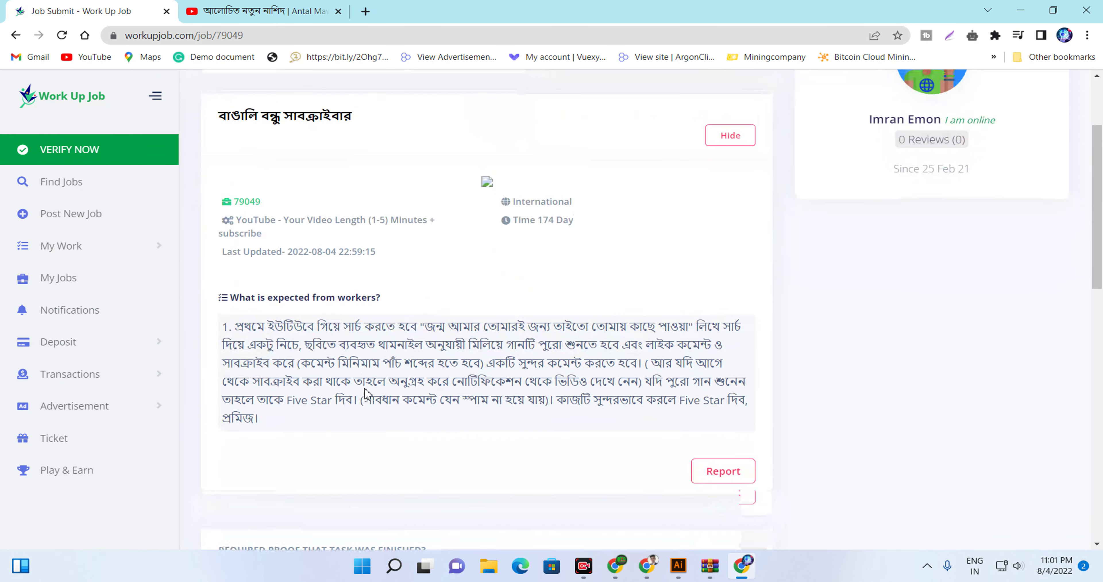
scroll(280, 301, up, 3)
scroll(250, 428, down, 2)
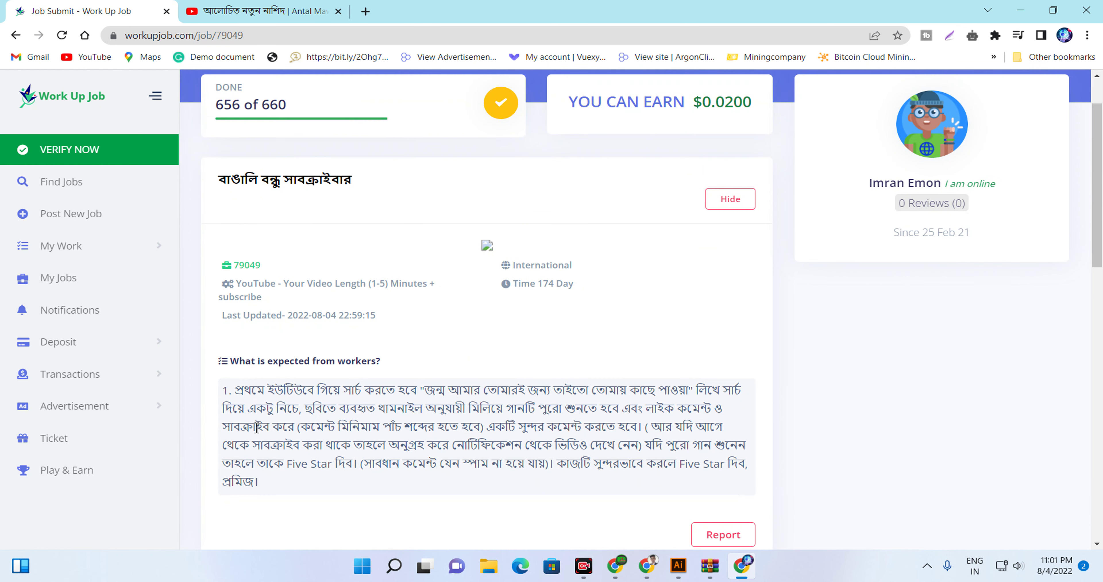
drag(235, 394, 332, 349)
scroll(478, 393, down, 1)
scroll(483, 396, down, 2)
scroll(391, 362, down, 4)
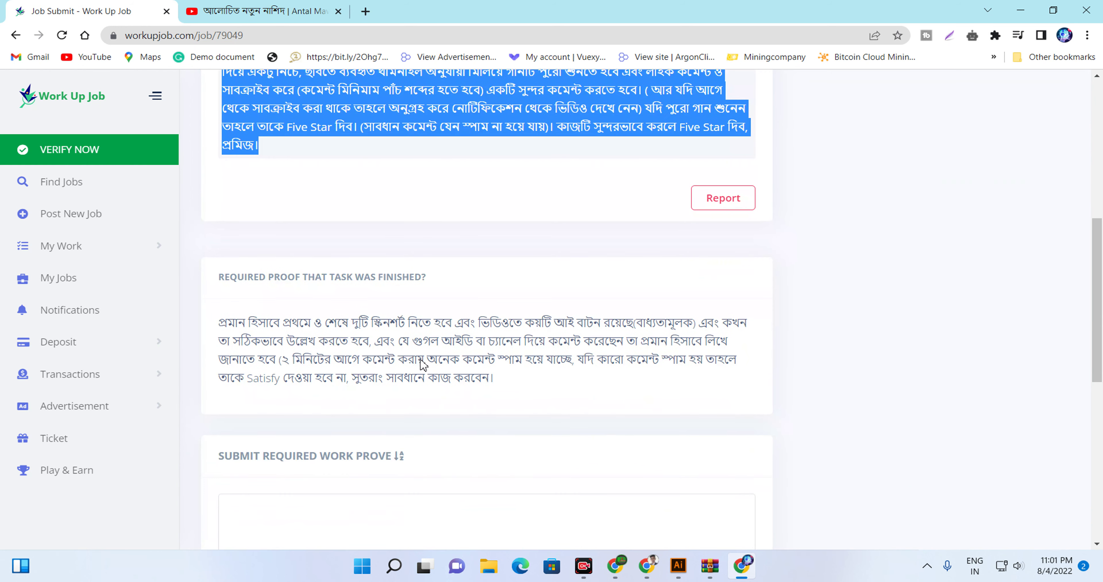
- Read which proof is required to show that the task was finished
scroll(425, 358, down, 3)
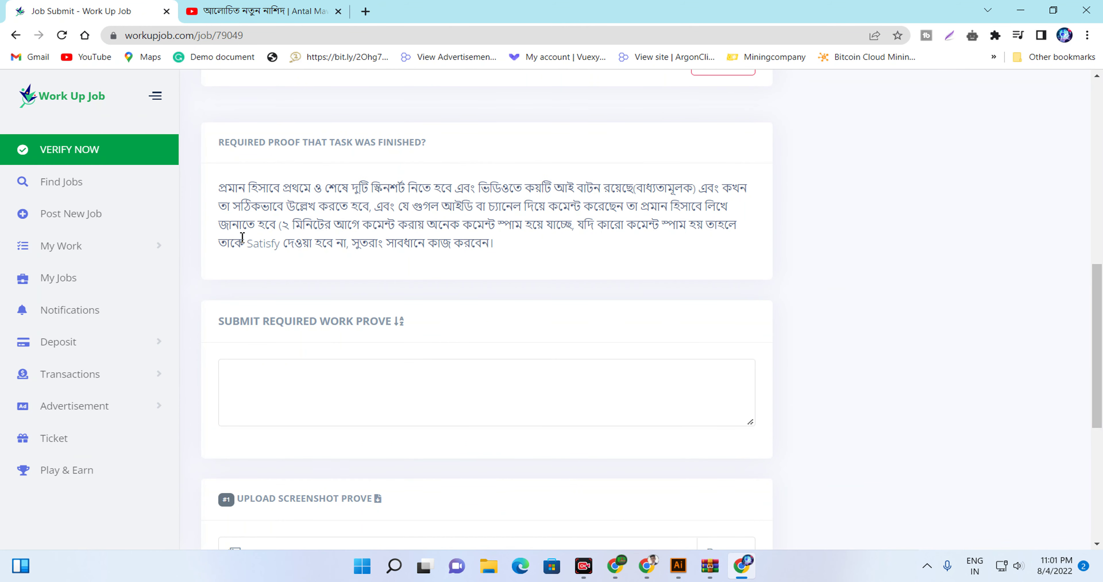
drag(211, 197, 255, 190)
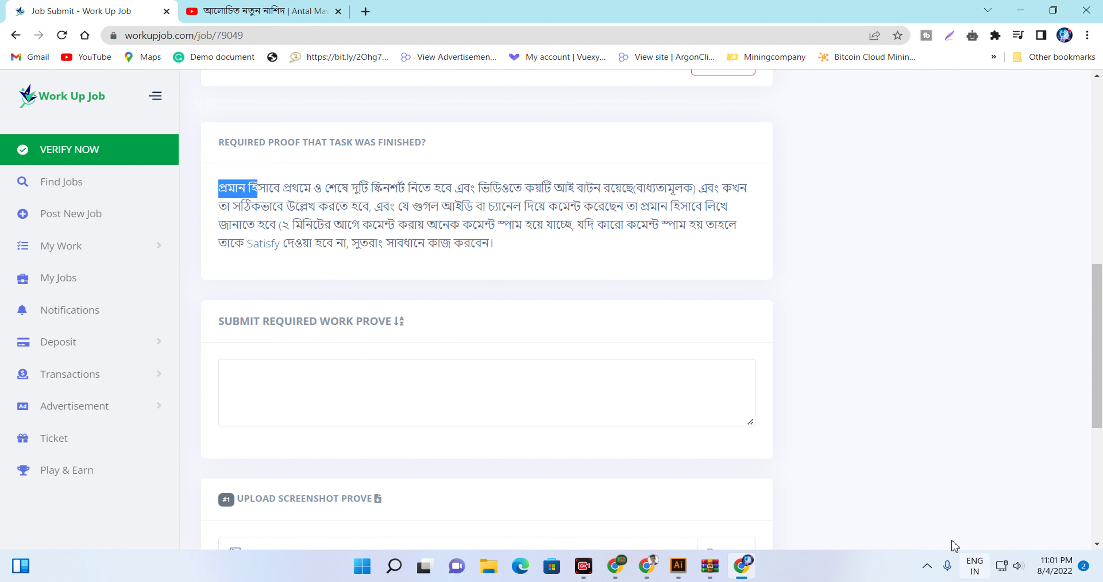
click(748, 469)
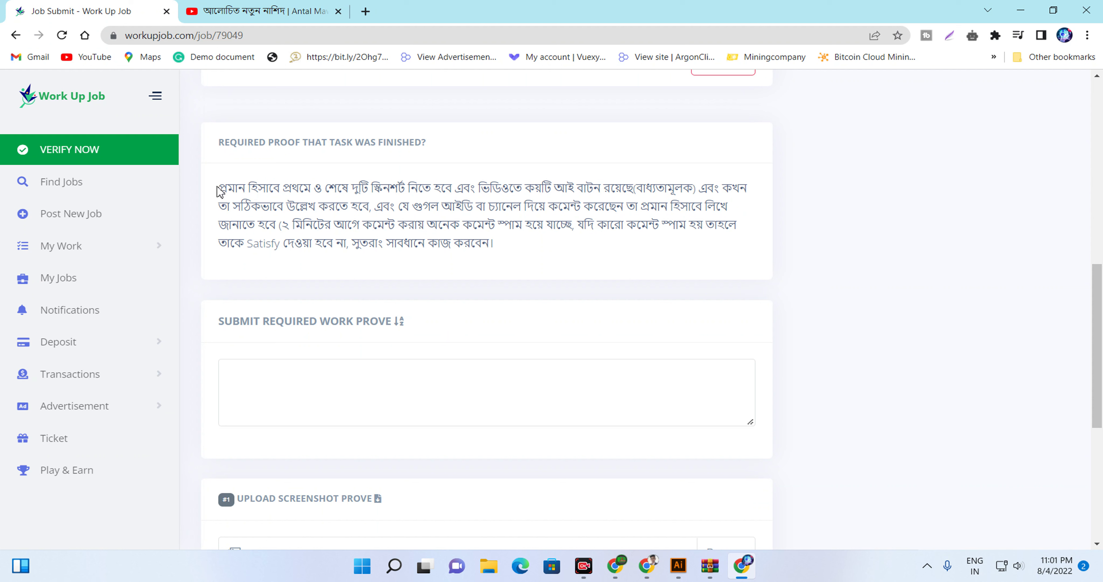
drag(220, 191, 259, 247)
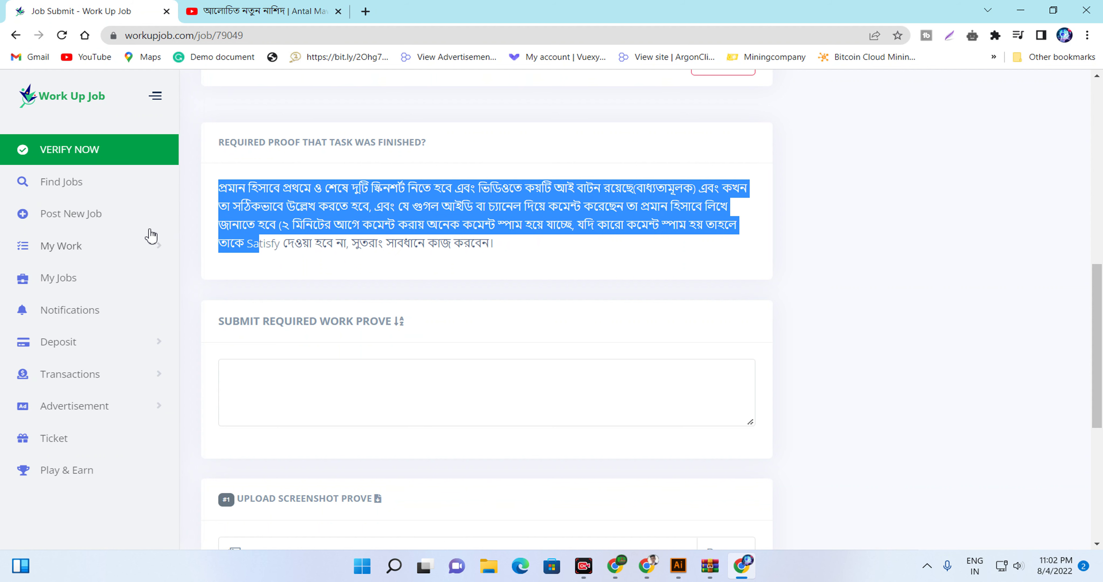
click(442, 245)
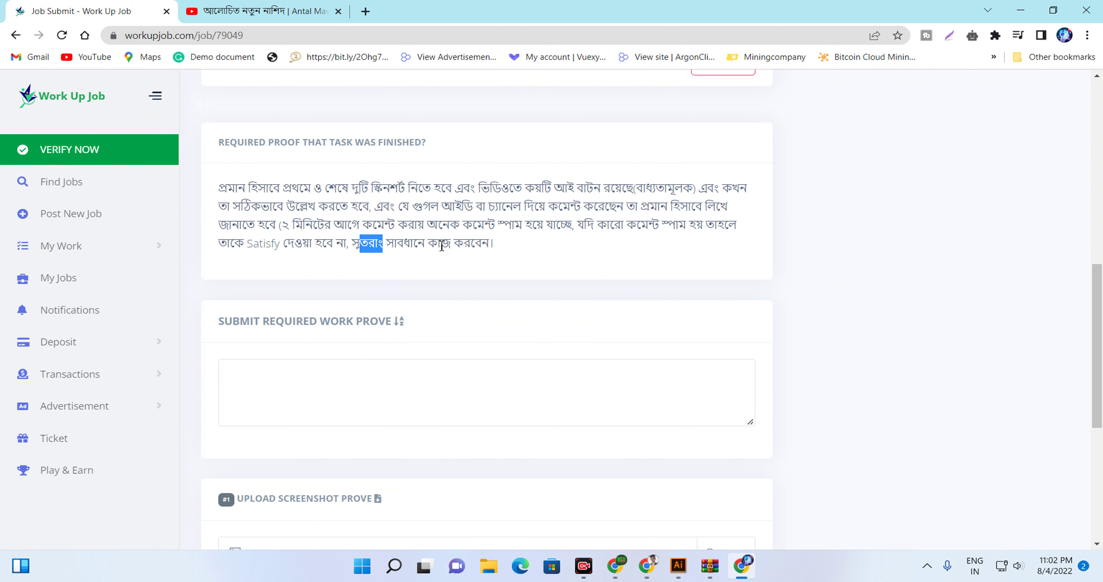
- Copy the quoted YouTube search phrase "জন্ম আমার তোমারই জন্য তাইতো তোমায় কাছে পাওয়া" from the worker instructions
scroll(527, 251, up, 8)
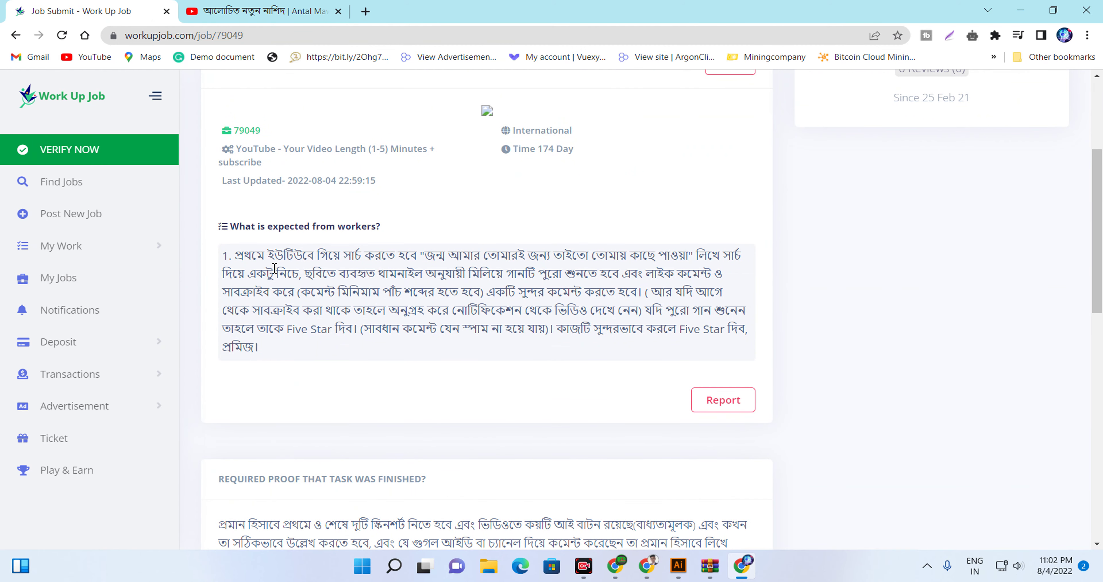
drag(235, 259, 445, 263)
click(450, 255)
drag(425, 255, 693, 253)
right_click(667, 257)
click(734, 277)
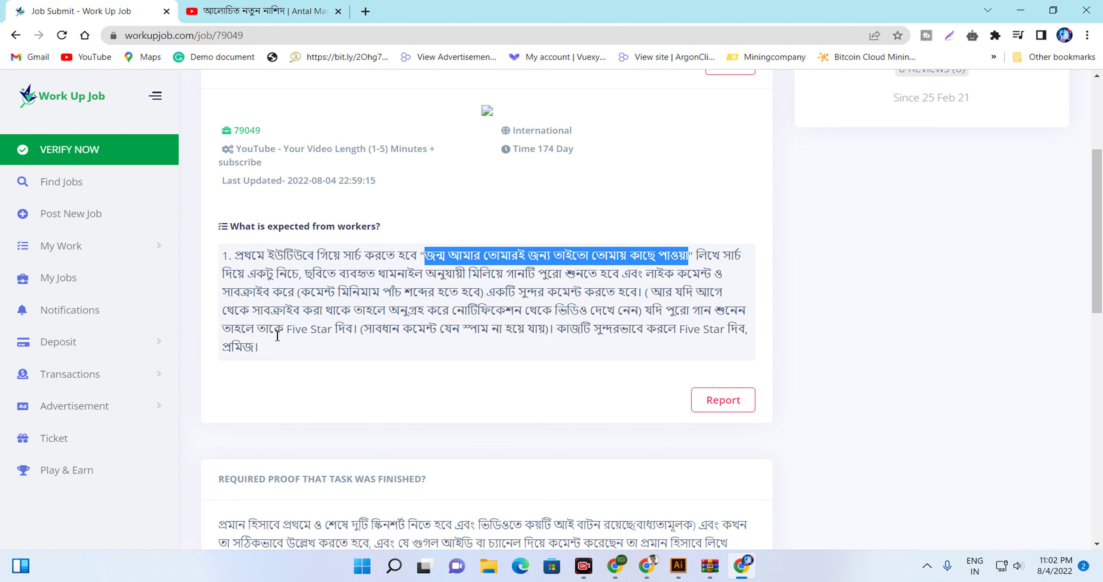
- Review the job's instructions and proof sections again, and return to the job list
scroll(325, 295, up, 3)
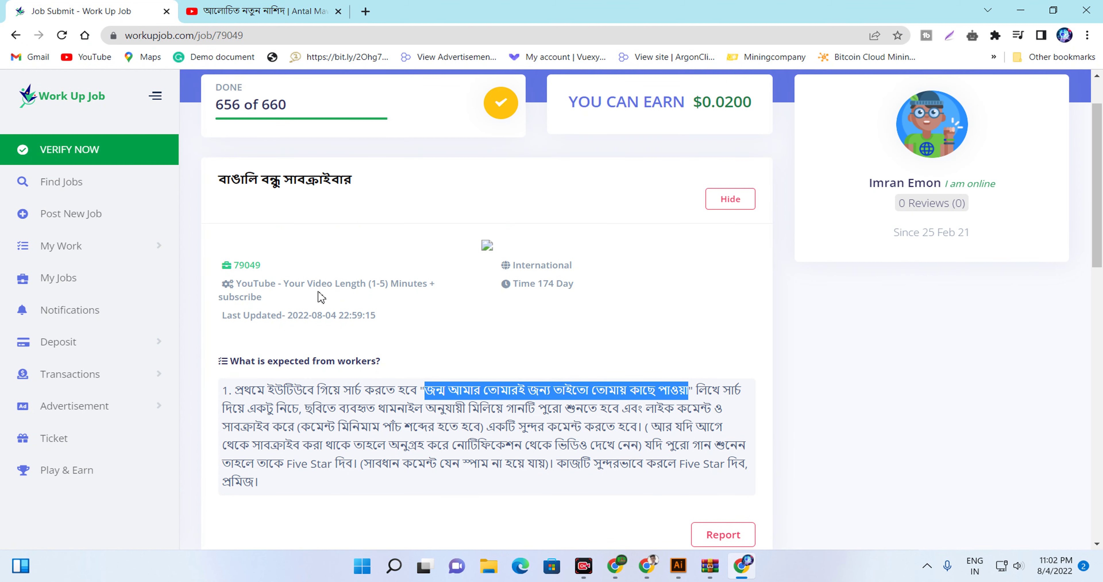
scroll(321, 297, down, 9)
scroll(411, 324, up, 5)
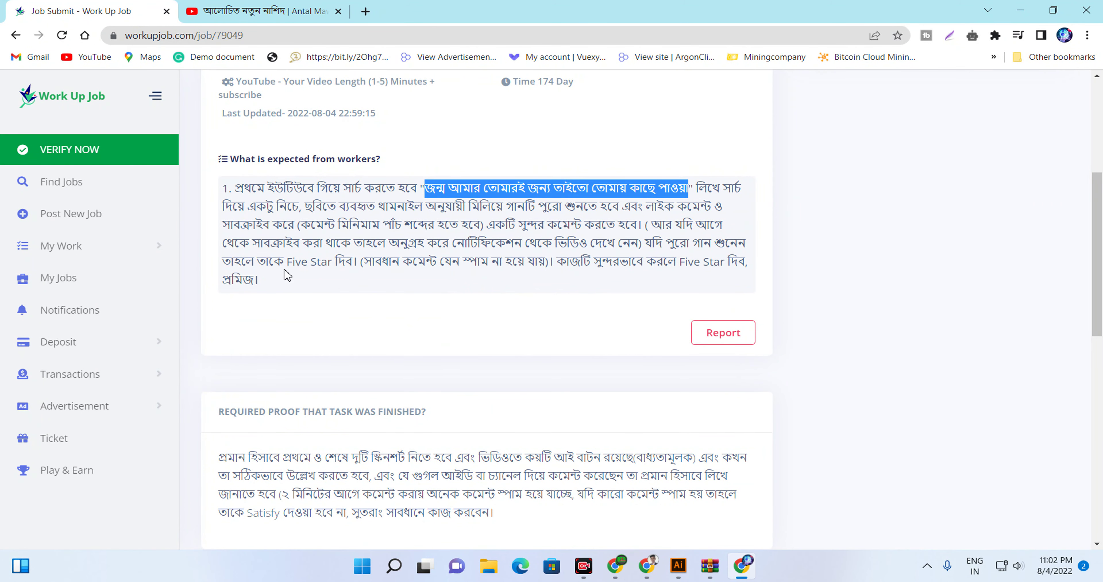
scroll(269, 287, down, 3)
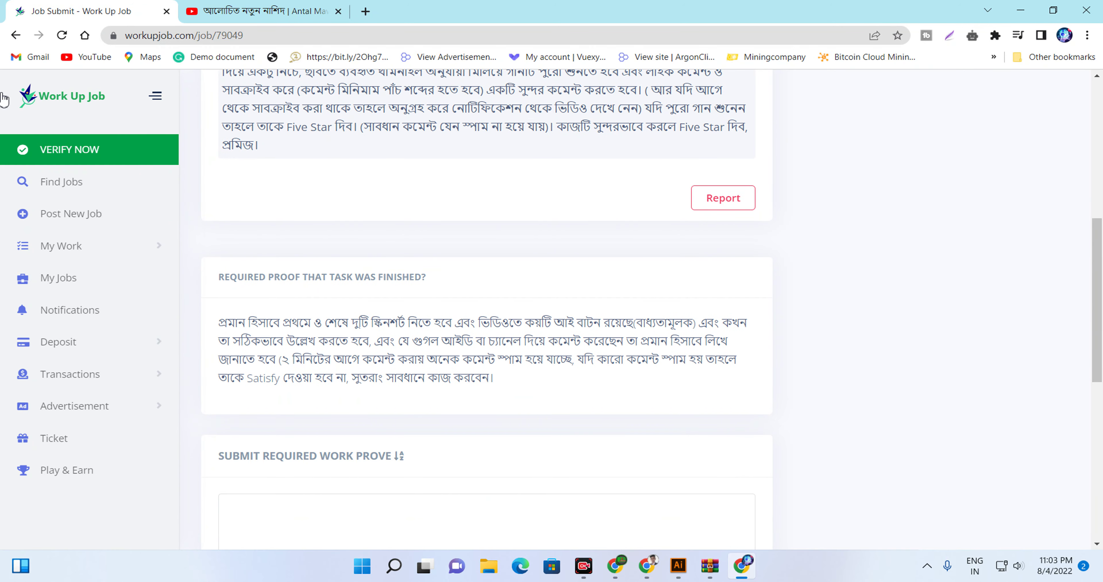
click(8, 35)
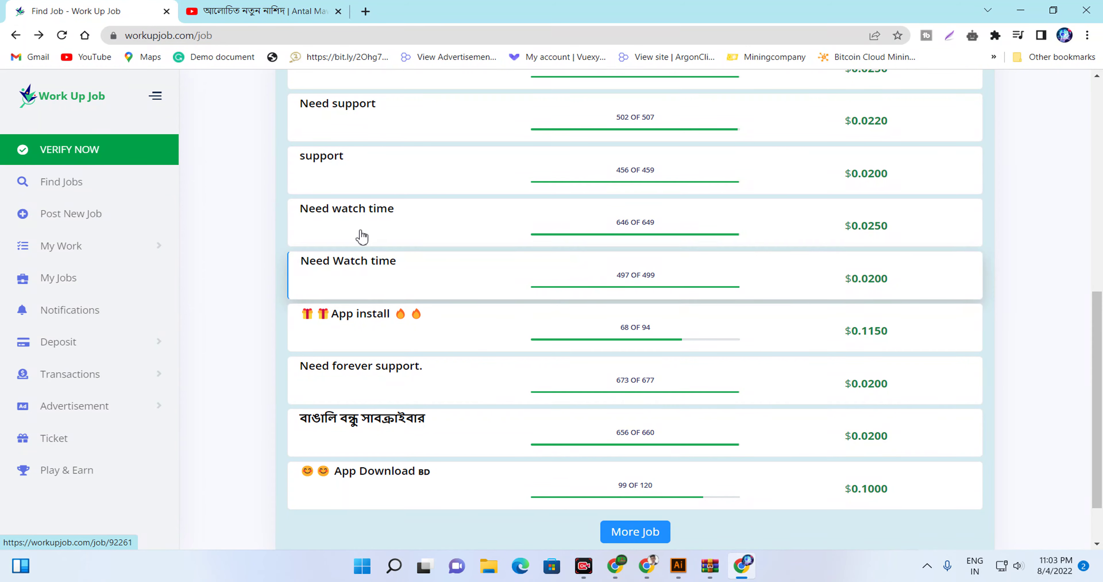
- Open the "Need watch time" job paying $0.0250 and read what is expected from workers
click(337, 211)
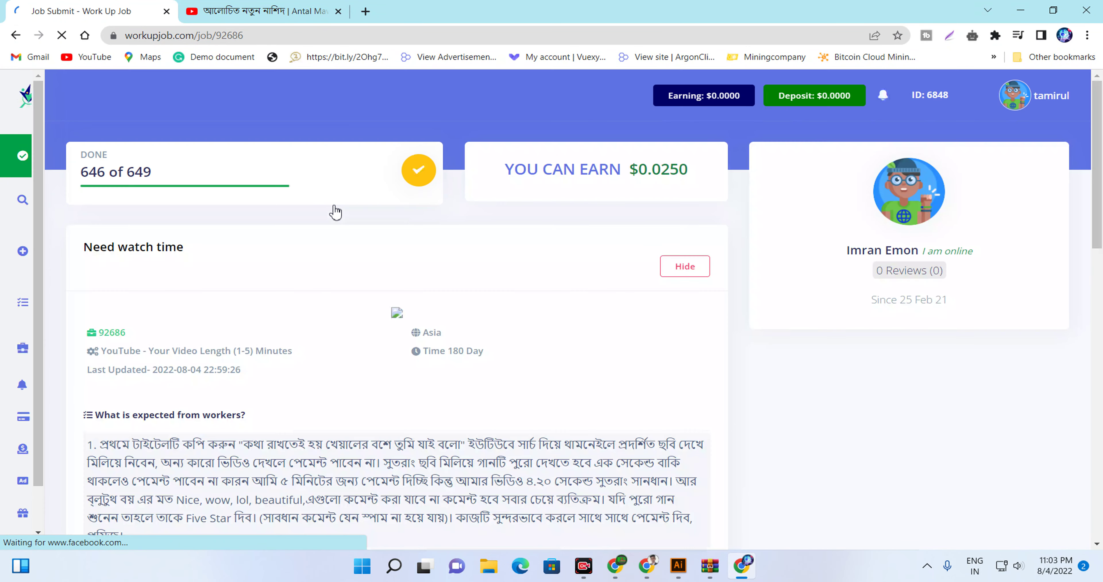
scroll(402, 435, down, 5)
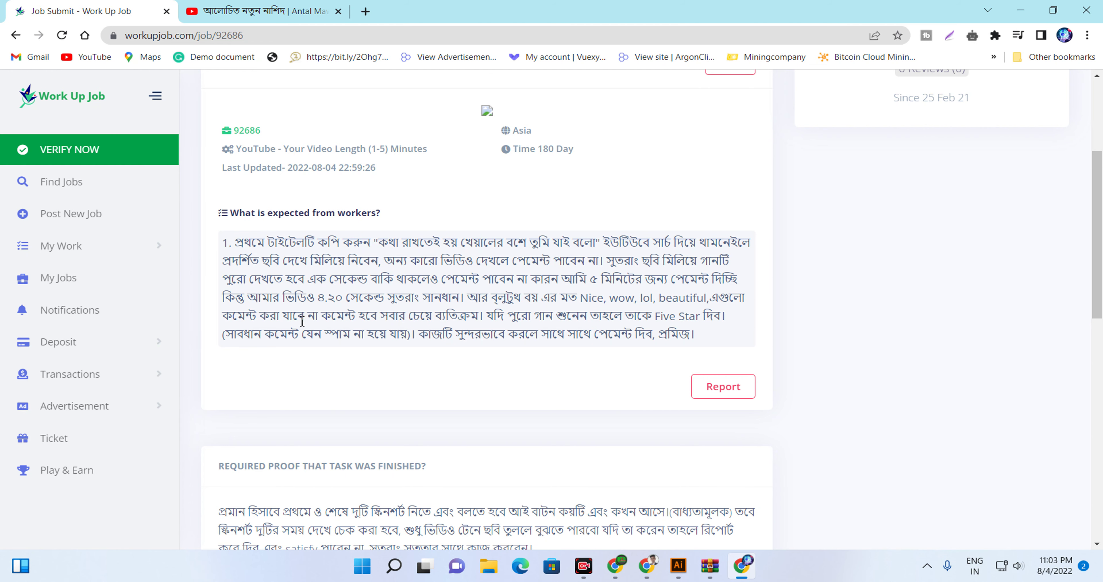
scroll(370, 390, down, 5)
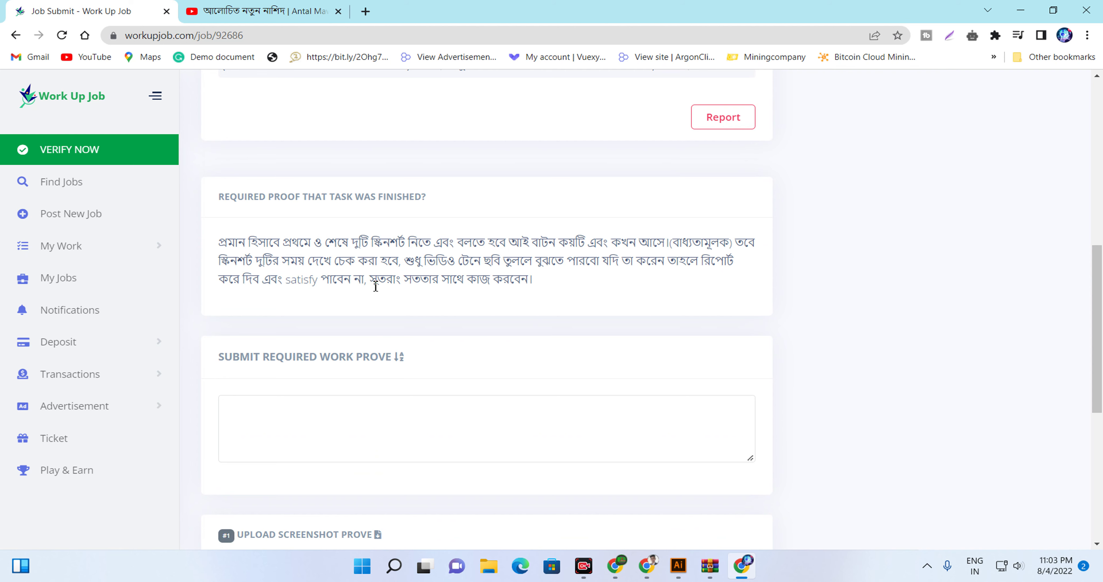
scroll(326, 264, up, 3)
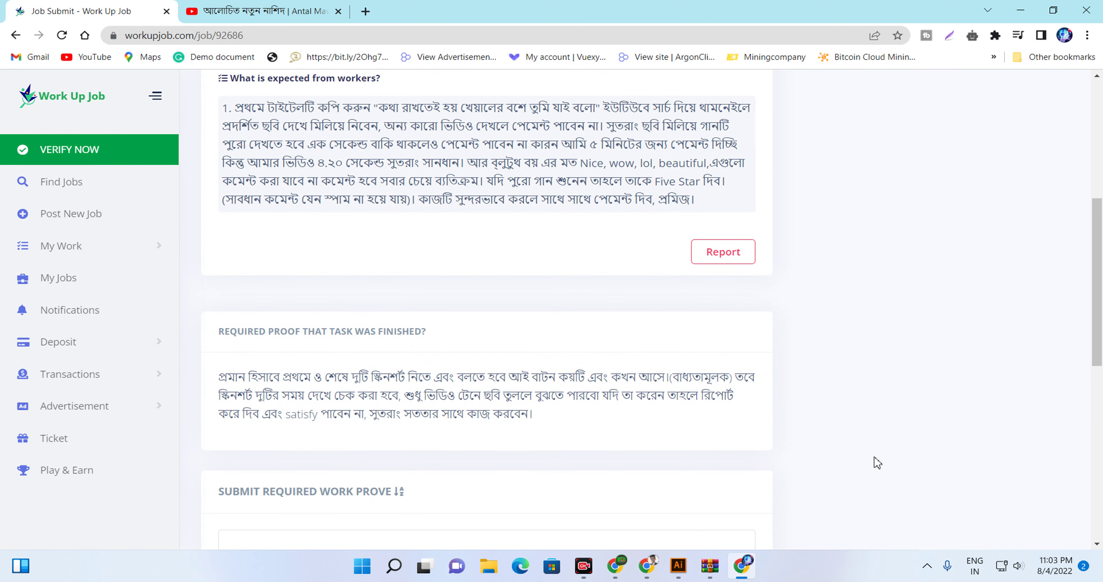
drag(585, 163, 660, 165)
drag(234, 181, 486, 182)
click(542, 181)
- Examine the job's required proof and the fields for submitting the work proof and two screenshots
scroll(448, 222, down, 3)
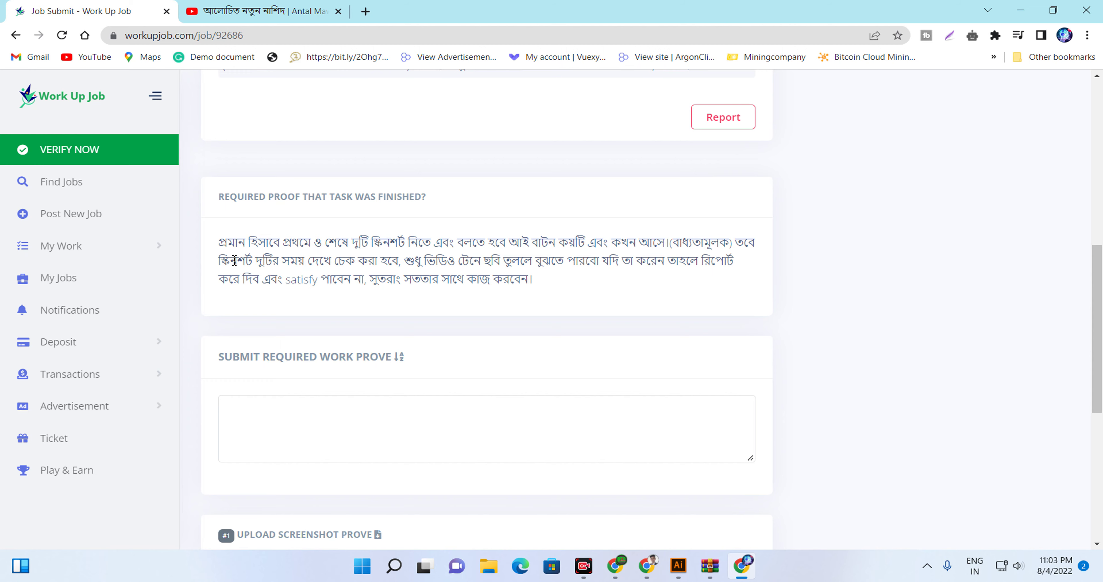
scroll(328, 409, down, 6)
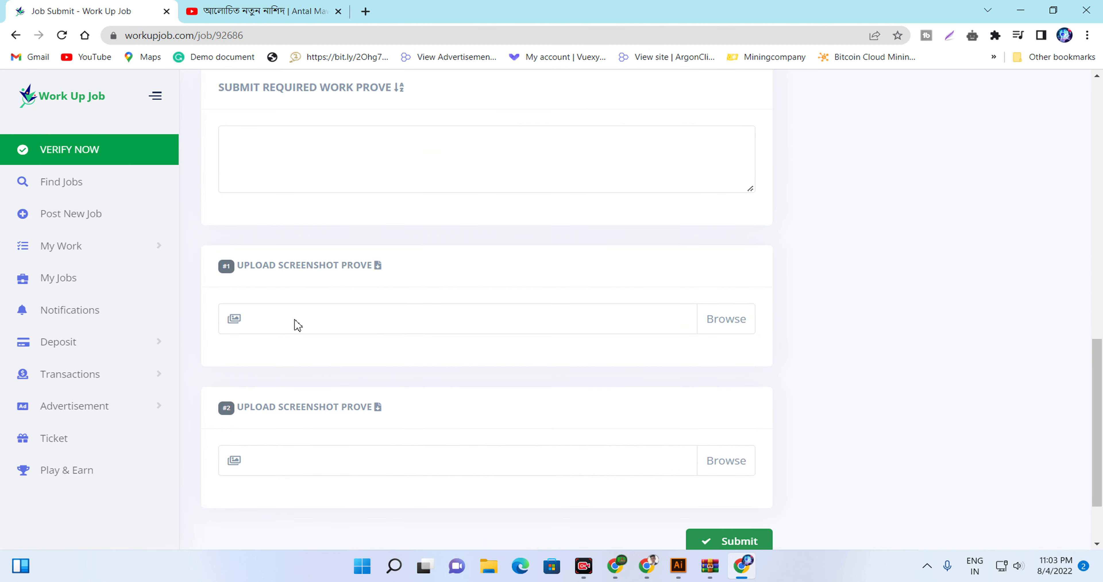
scroll(233, 319, up, 10)
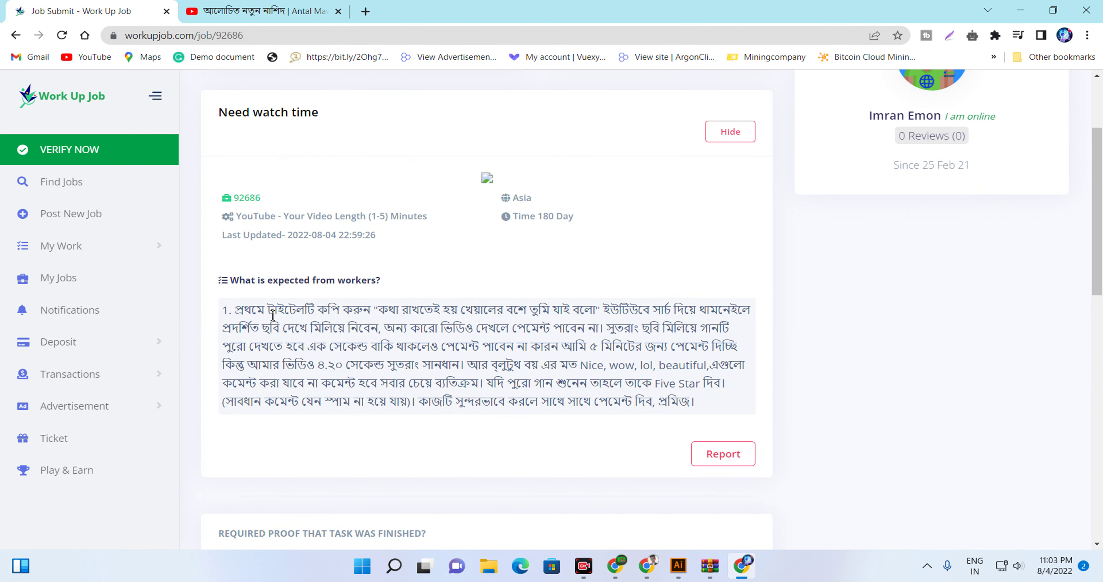
scroll(364, 305, up, 3)
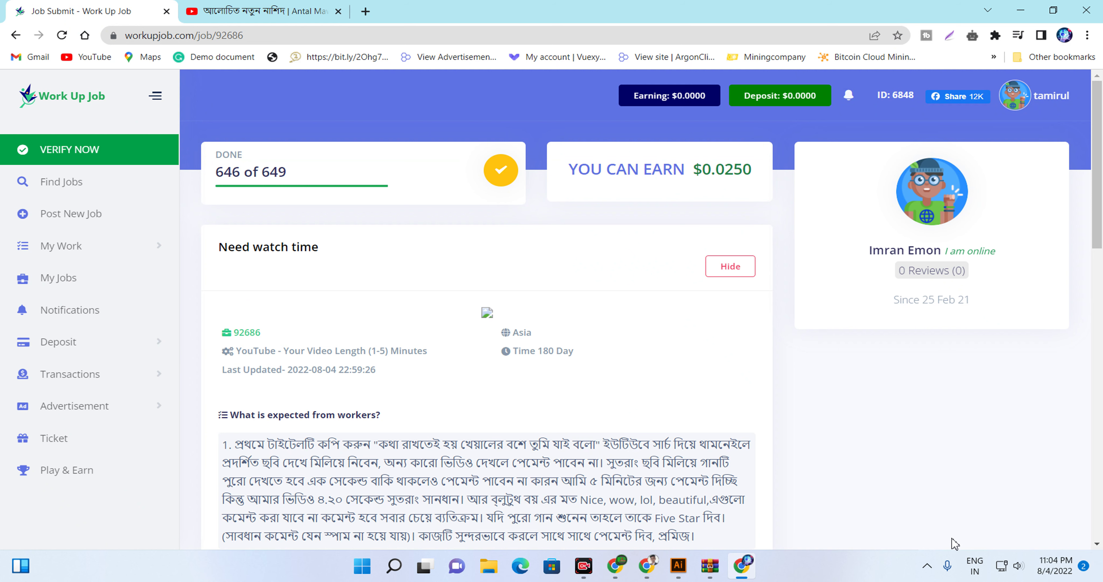
- Copy the quoted video title "কথা রাখতেই হয় খেয়ালের বশে তুমি যাই বলো" from the worker instructions
scroll(328, 285, down, 5)
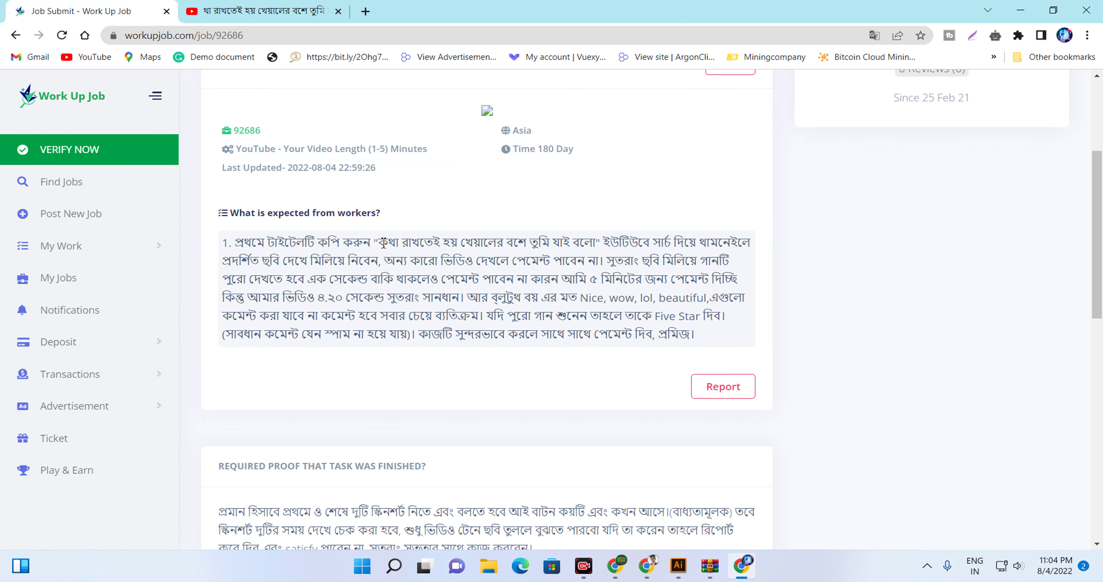
drag(379, 239, 598, 242)
right_click(582, 242)
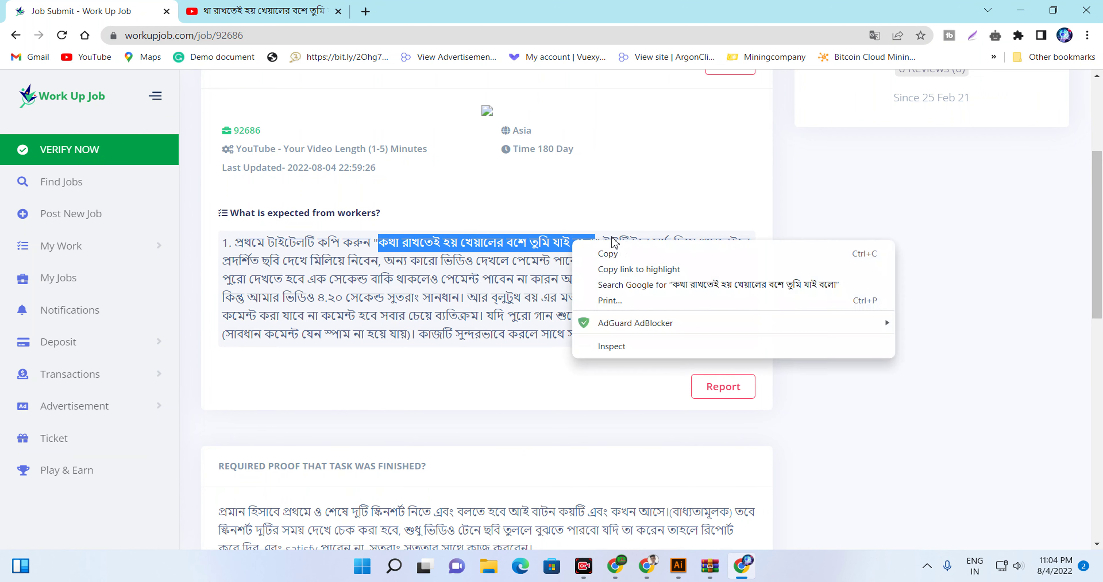
click(595, 250)
- Switch to YouTube and replace the previous search with the copied title, then run the search
click(253, 11)
drag(586, 94, 324, 91)
right_click(394, 88)
click(433, 157)
click(719, 91)
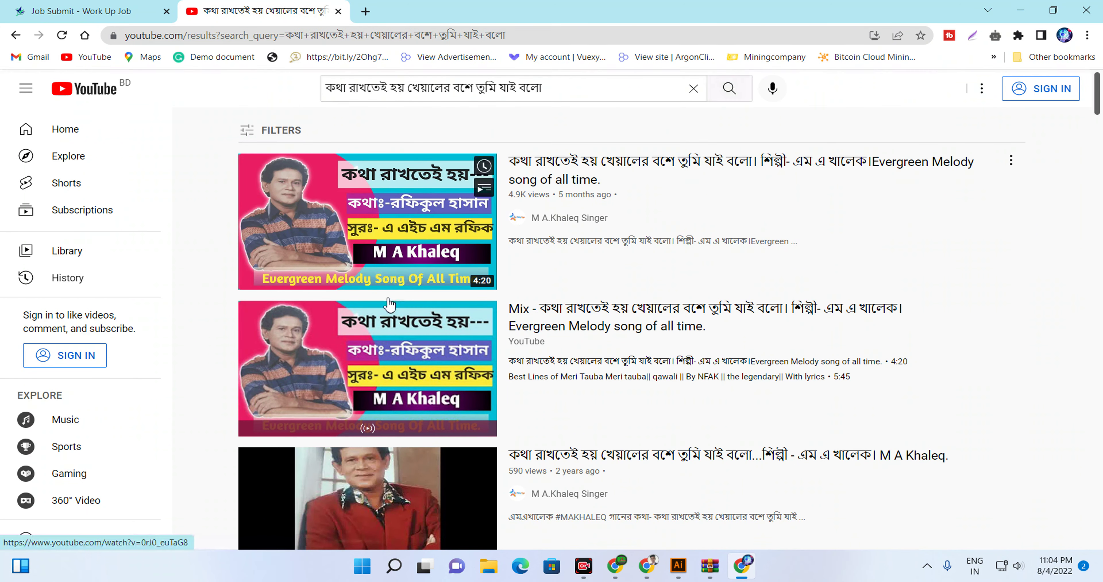
- Open the first video in the search results and pause its playback at the start
mouse_move(407, 270)
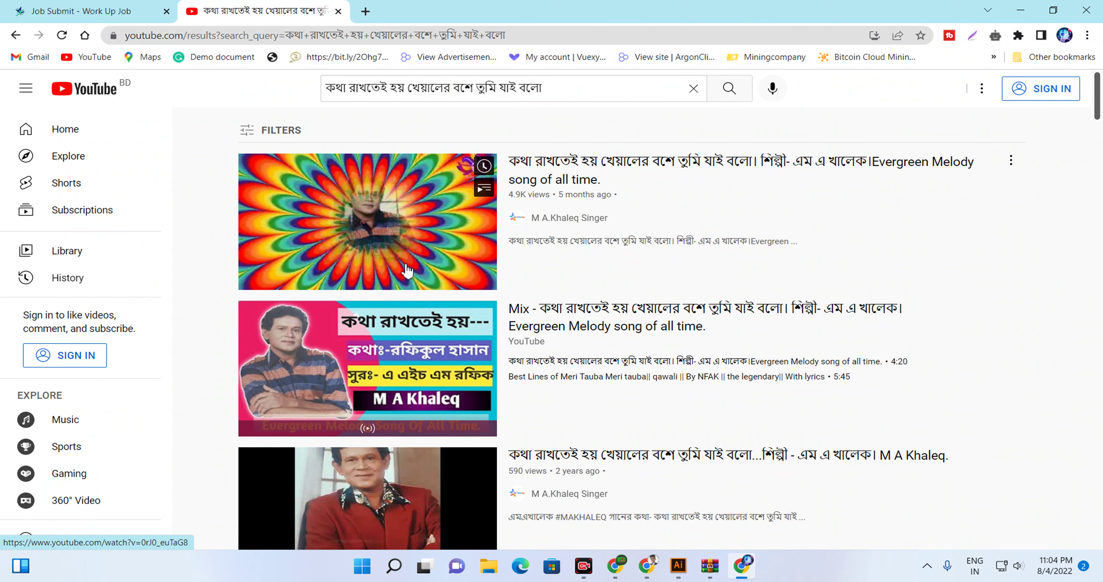
click(391, 262)
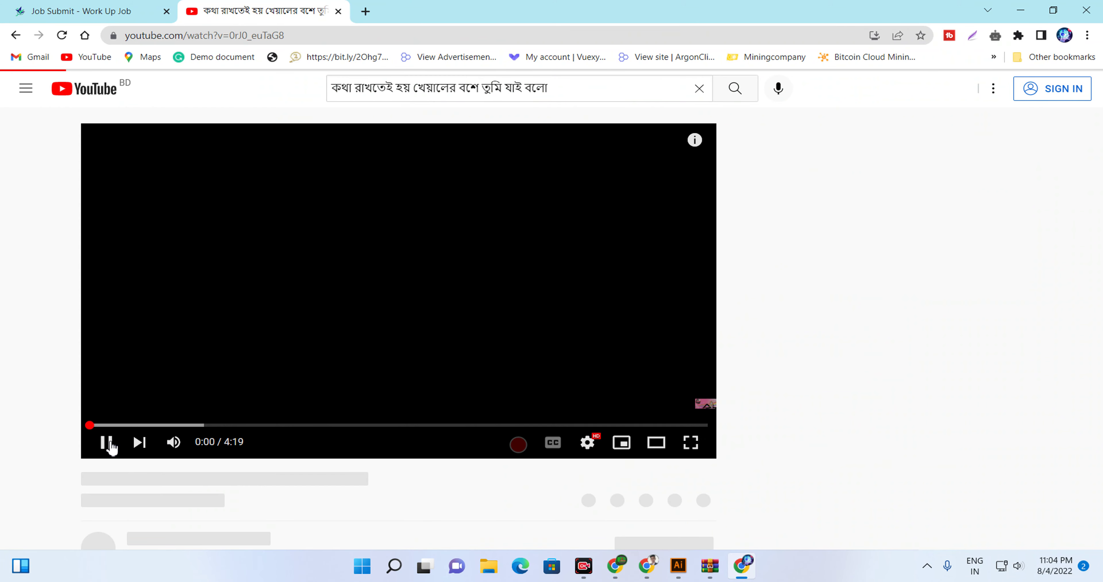
click(110, 445)
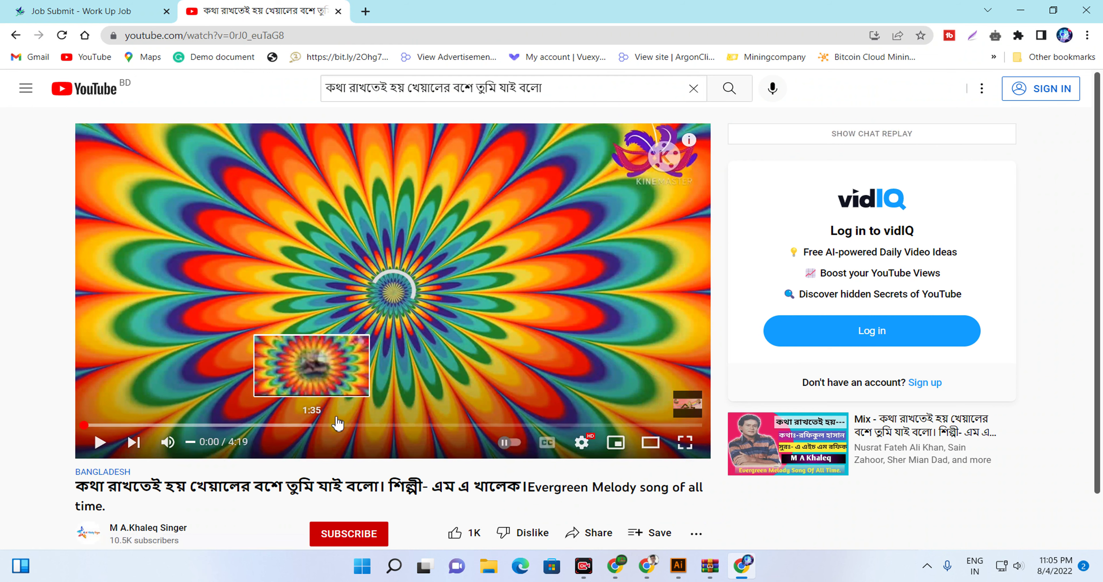
- Look over the video's like button, description and comments section
scroll(458, 409, down, 3)
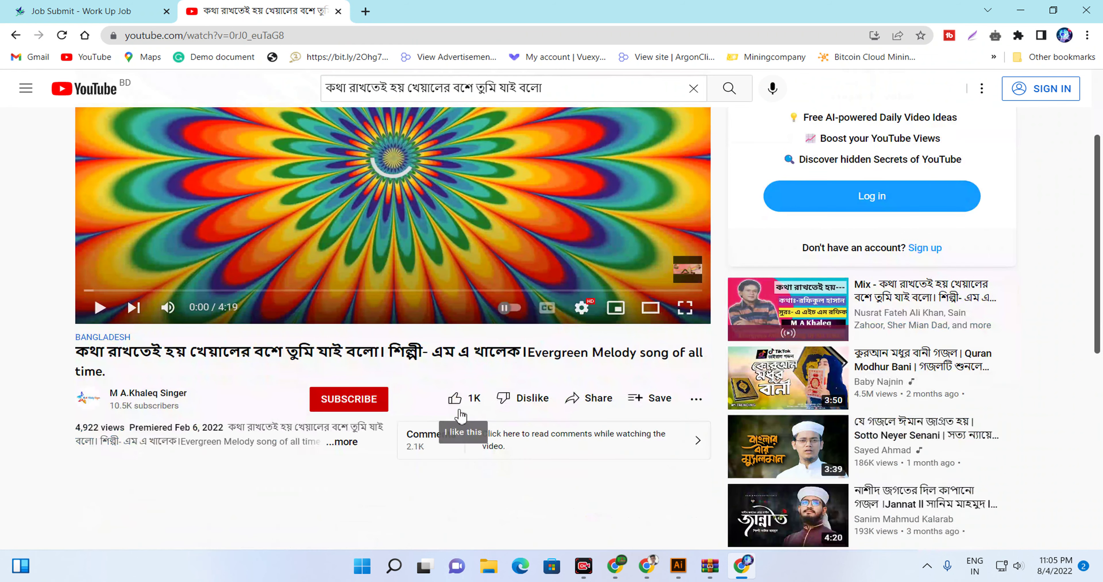
scroll(369, 396, down, 3)
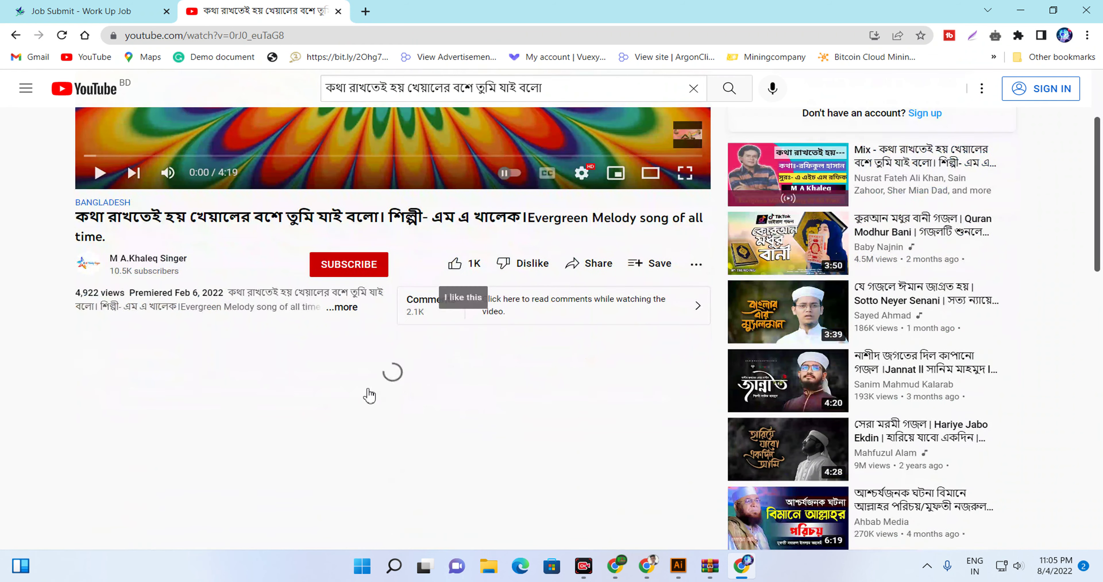
scroll(385, 385, up, 3)
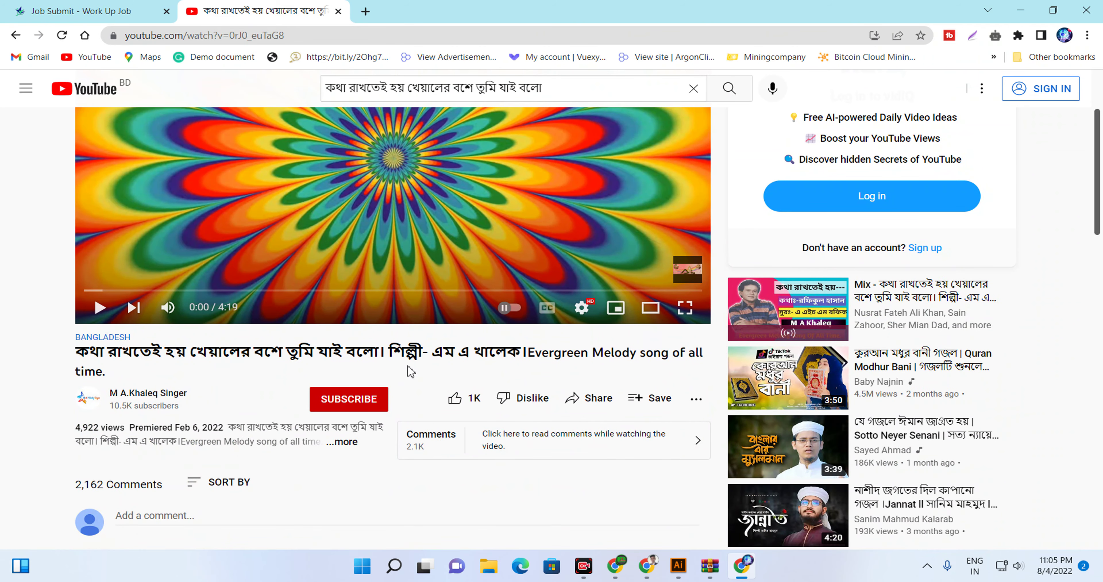
scroll(410, 372, up, 3)
- Return to the job page and review the screenshot and i-button requirements in the required proof, along with the worker instructions
click(5, 7)
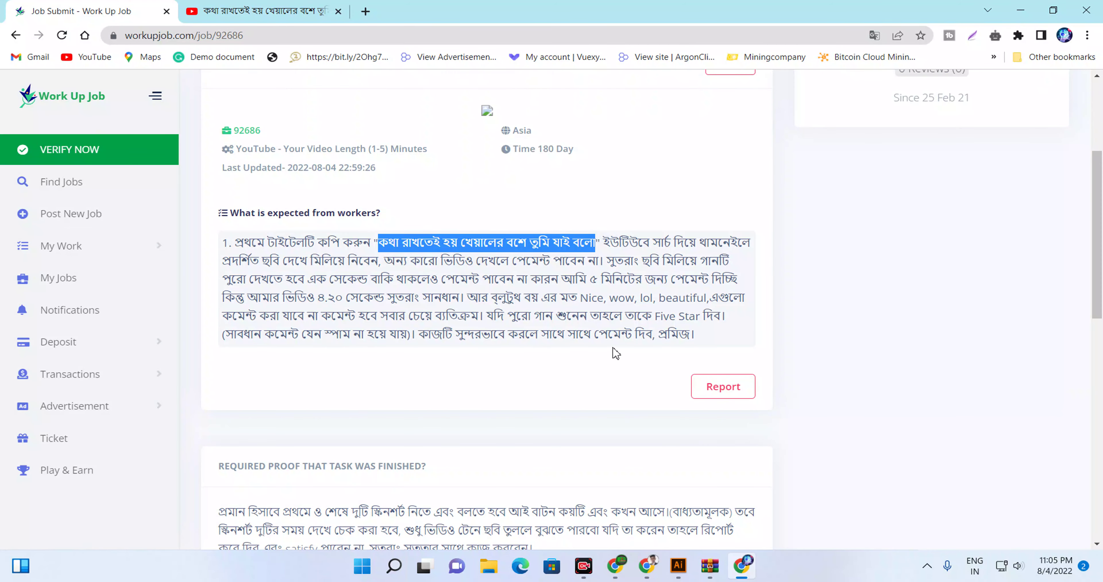
click(613, 368)
scroll(547, 357, down, 4)
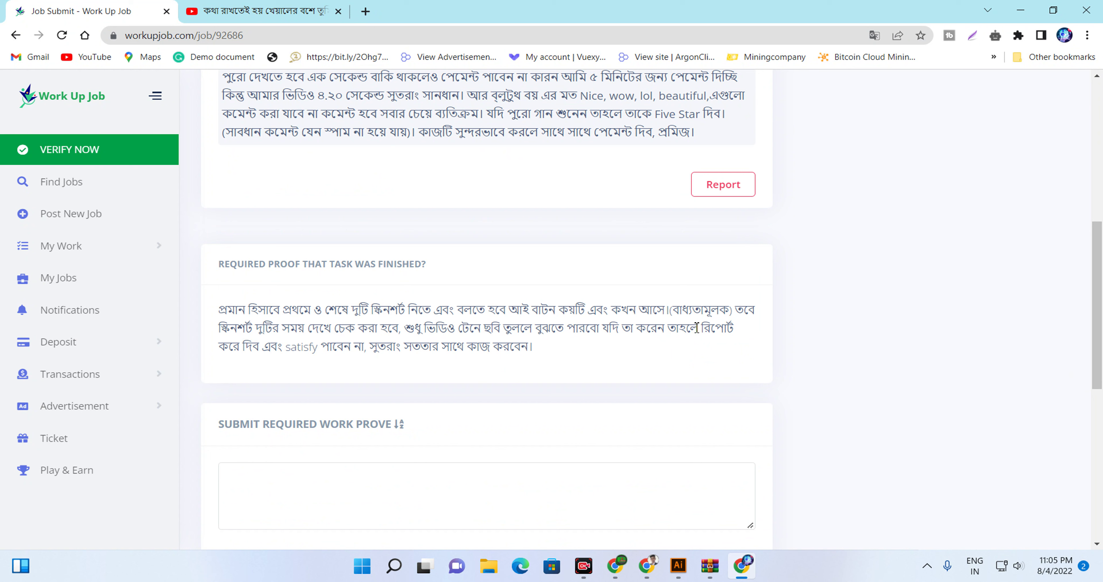
drag(517, 311, 599, 307)
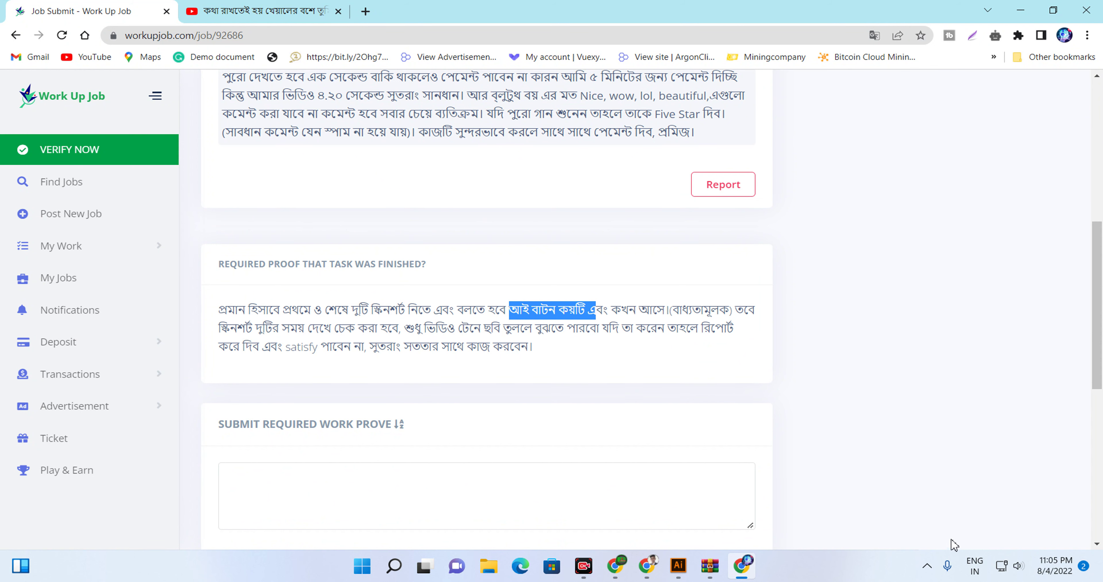
drag(420, 333, 414, 333)
scroll(566, 333, down, 3)
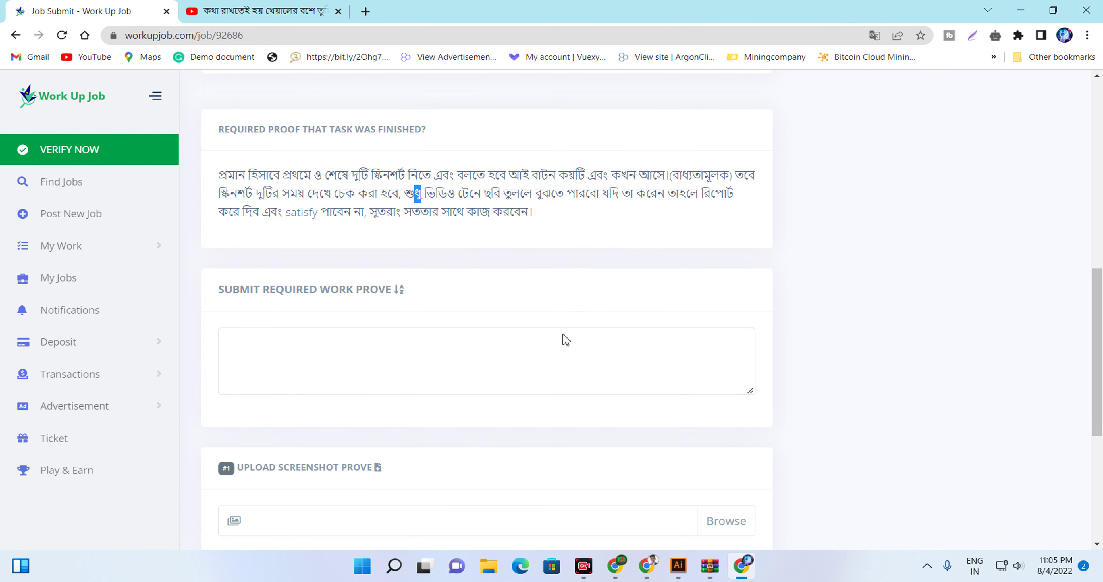
drag(278, 214, 524, 230)
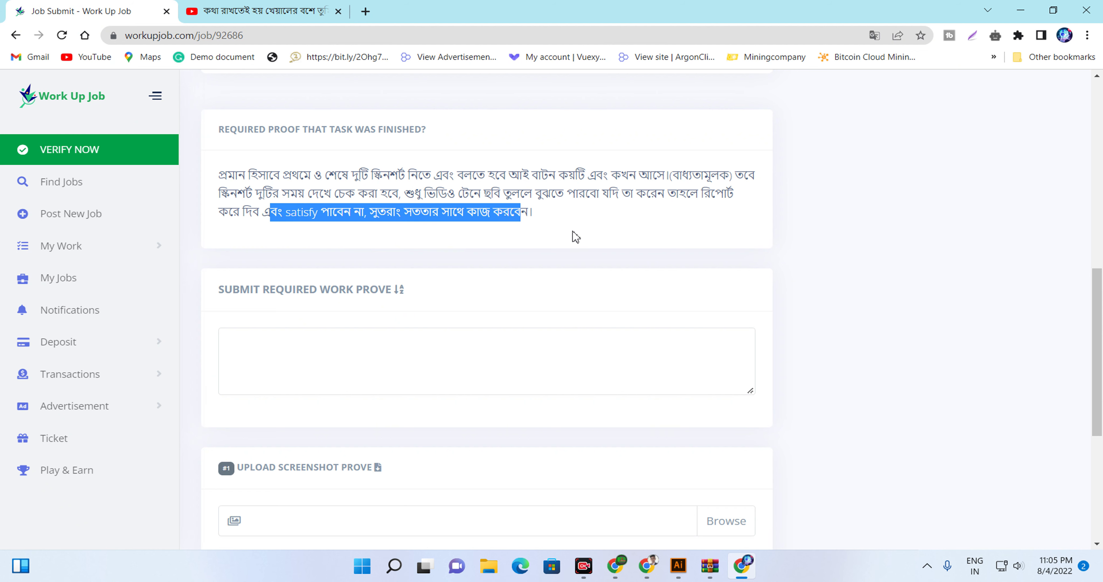
scroll(582, 233, up, 10)
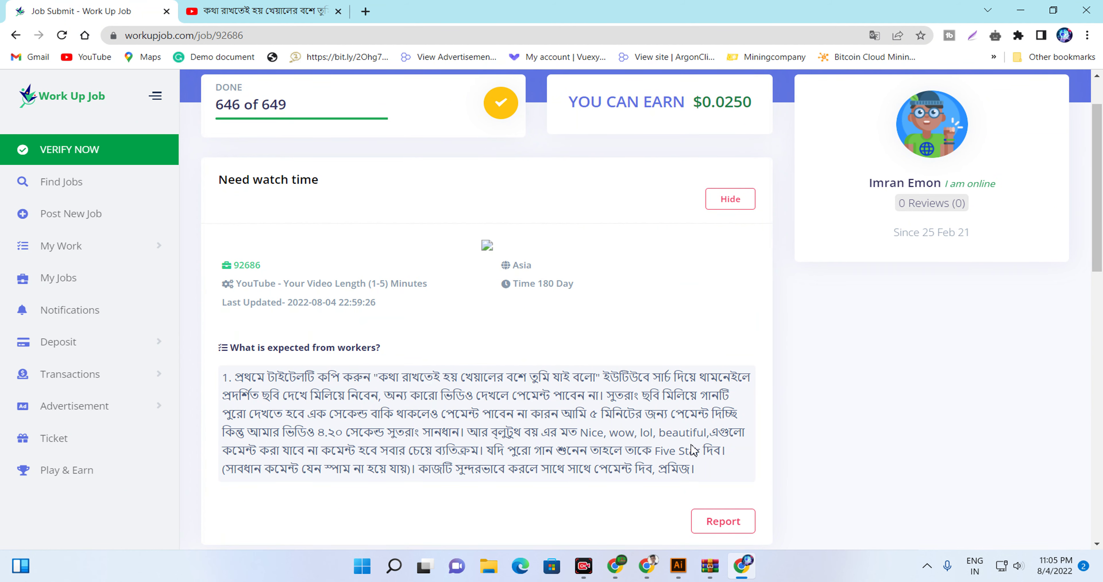
scroll(694, 449, down, 8)
- Switch back to the YouTube video, skip ahead to about 2:44 and pause it
click(297, 6)
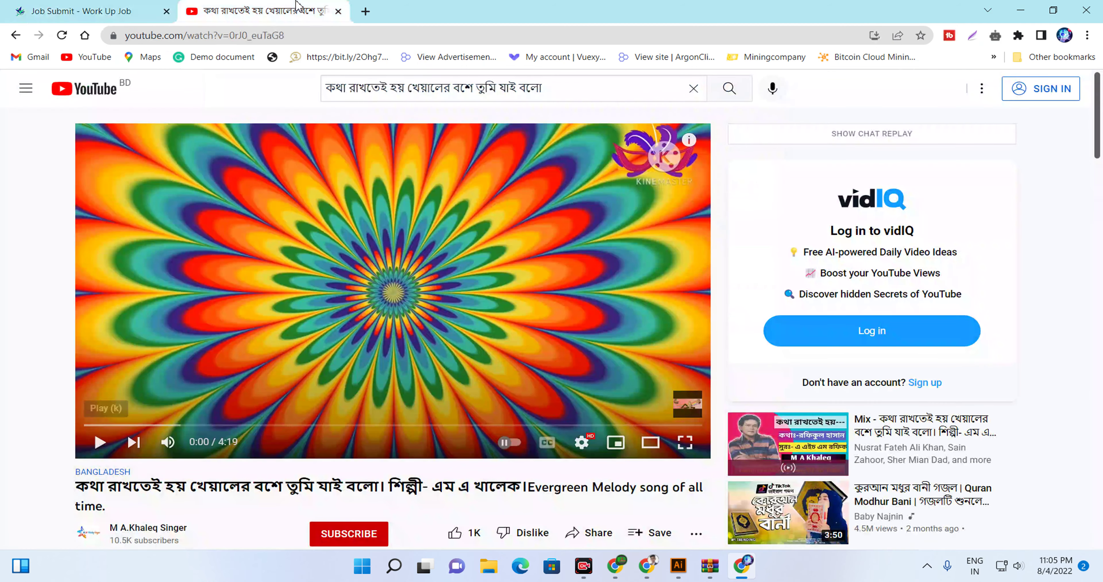
scroll(285, 301, down, 3)
click(475, 291)
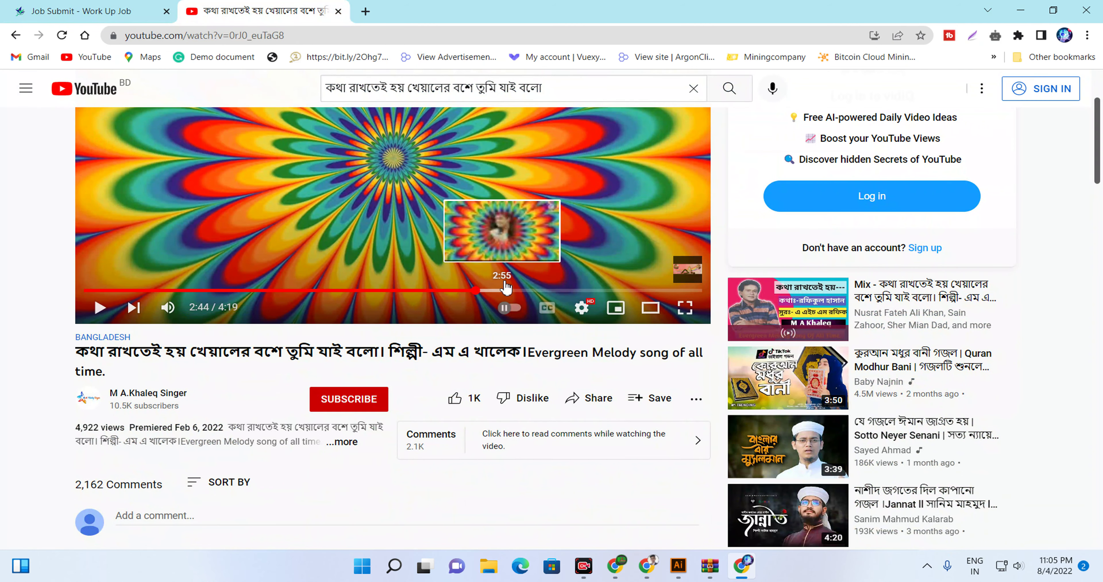
scroll(507, 287, up, 2)
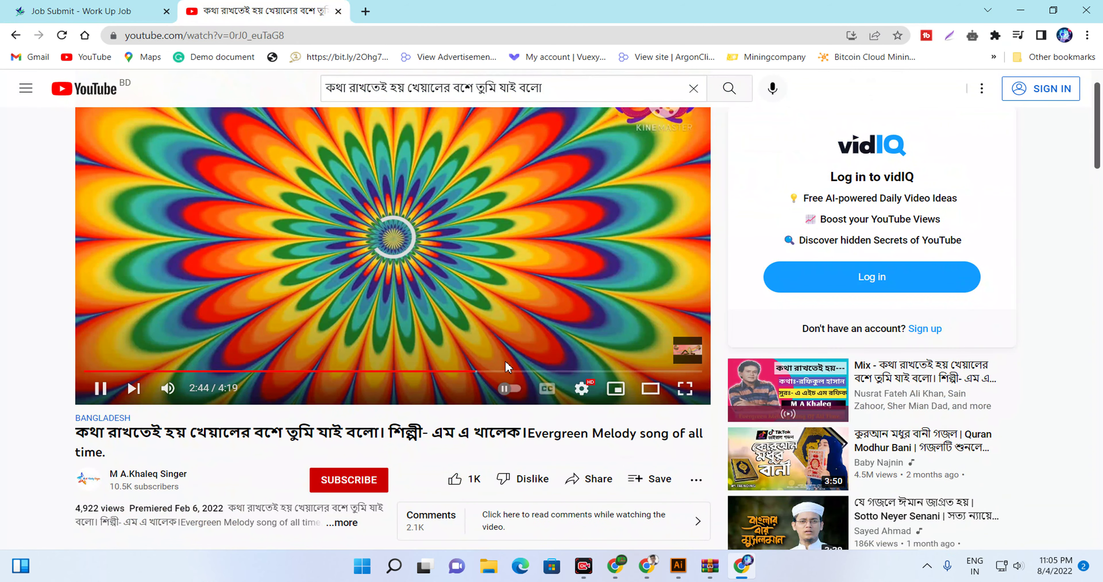
click(102, 390)
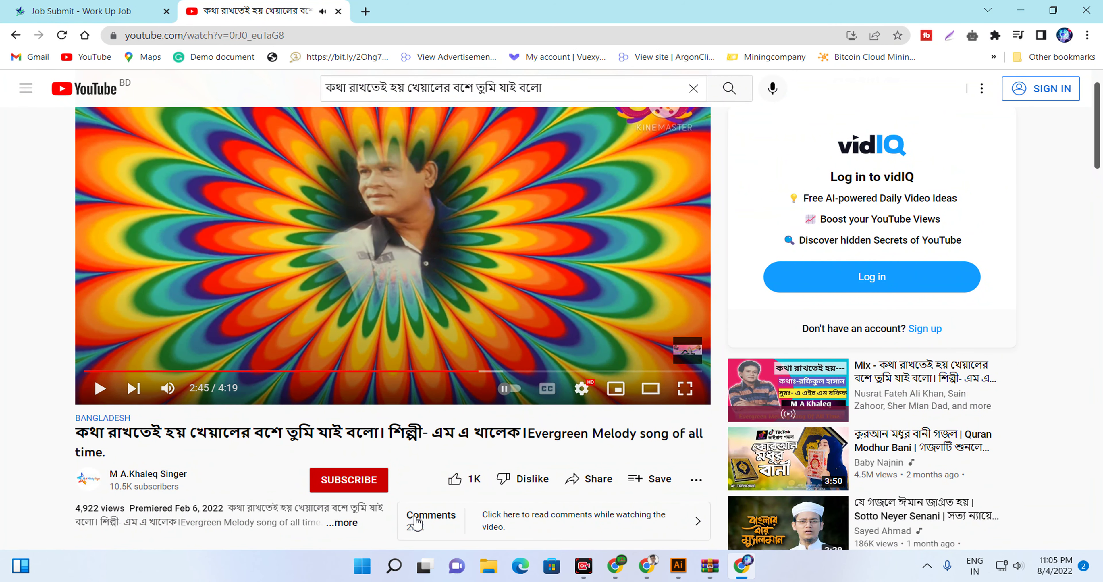
- Find the Snipping Tool through the Windows search and launch it
click(394, 566)
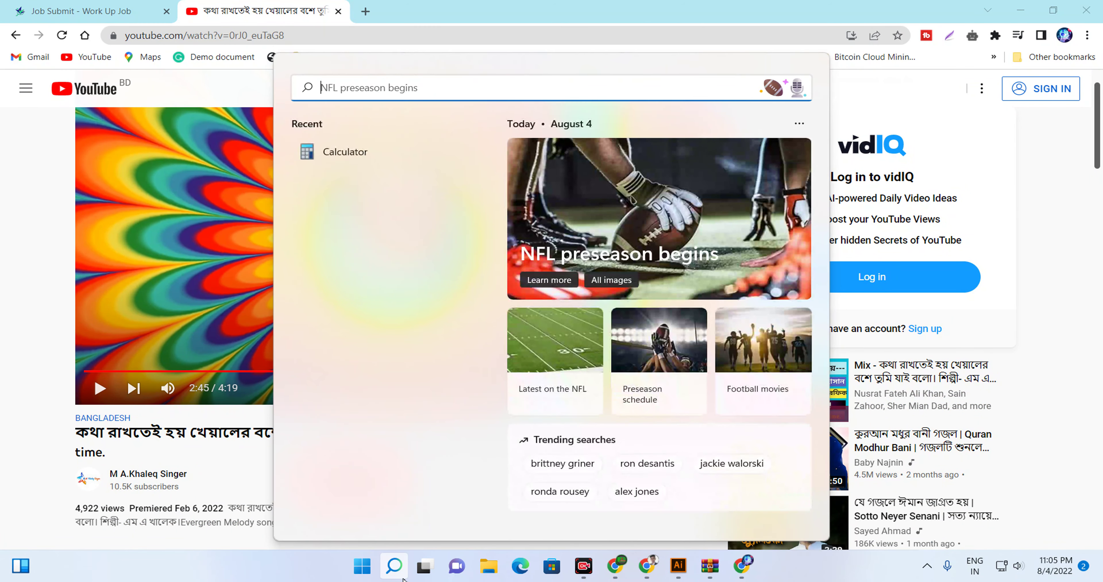
text(s)
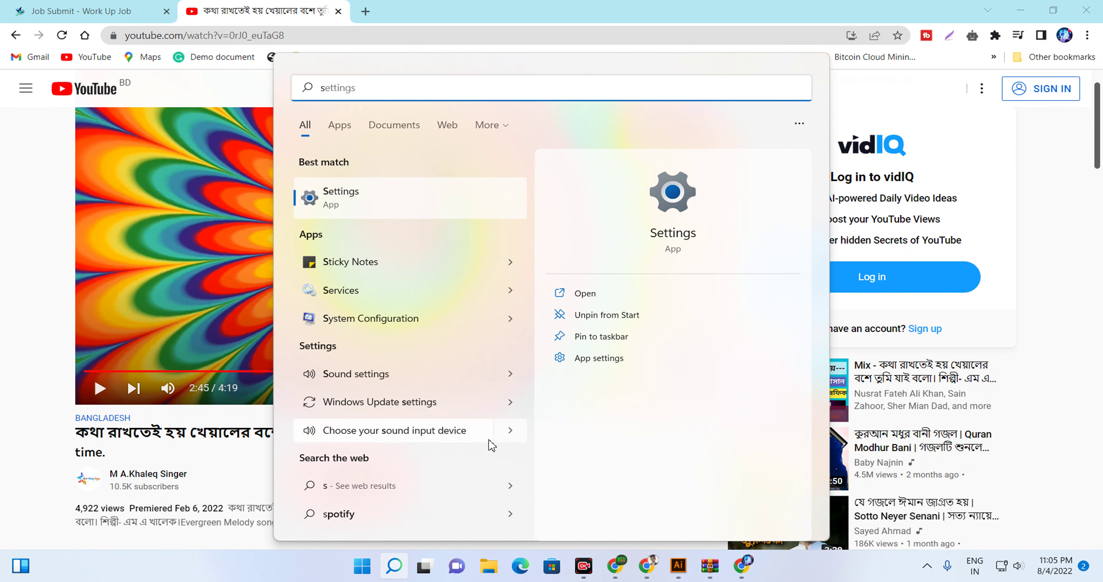
text(n)
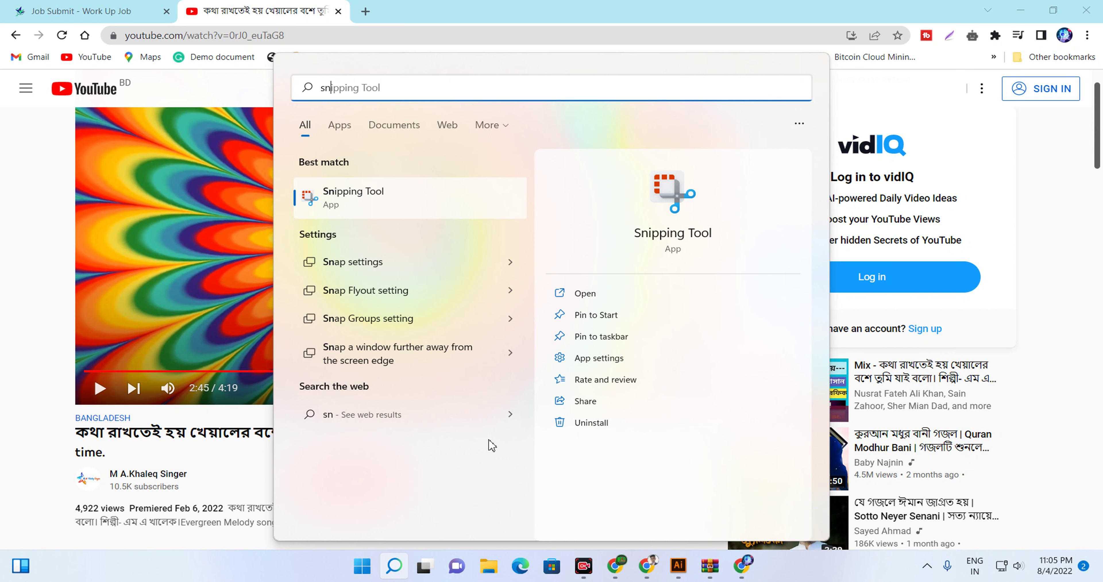
click(568, 250)
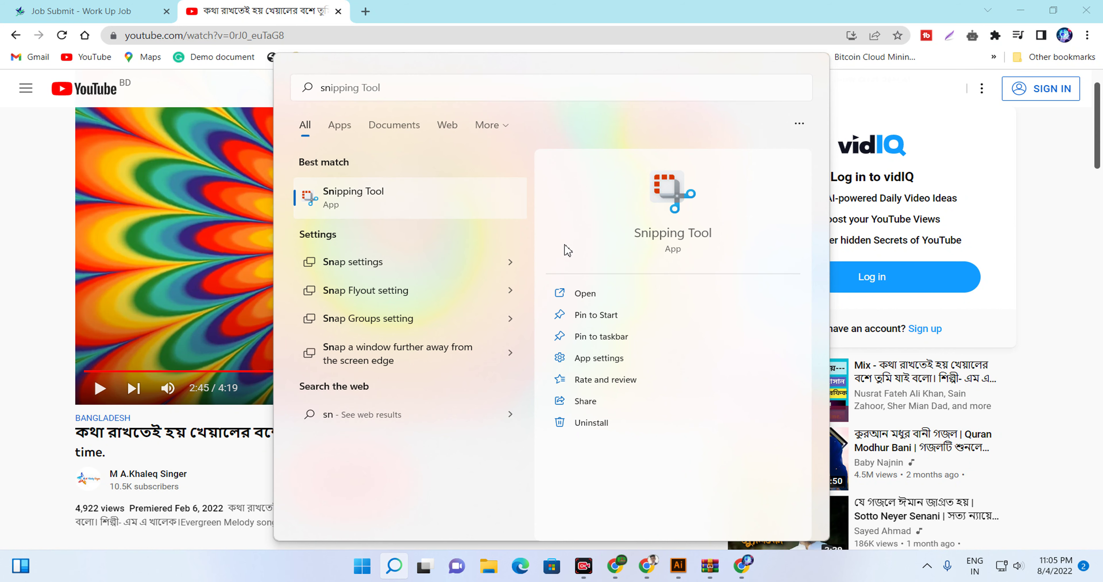
key(Return)
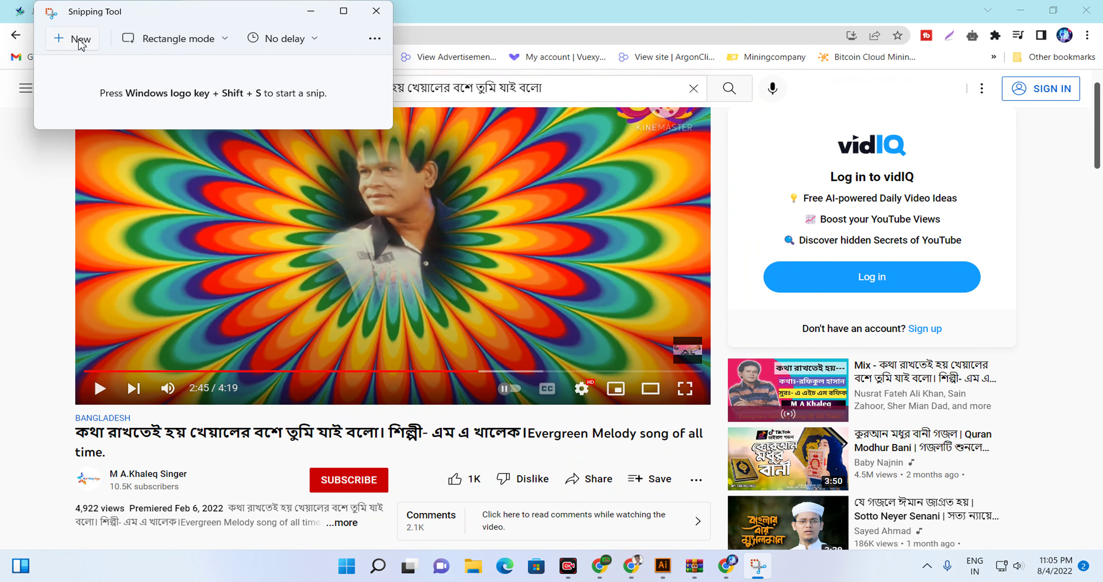
- Snip the paused YouTube video with its title and details, save it as PNG file s in Downloads, and close the Snipping Tool
click(72, 39)
drag(69, 99, 730, 549)
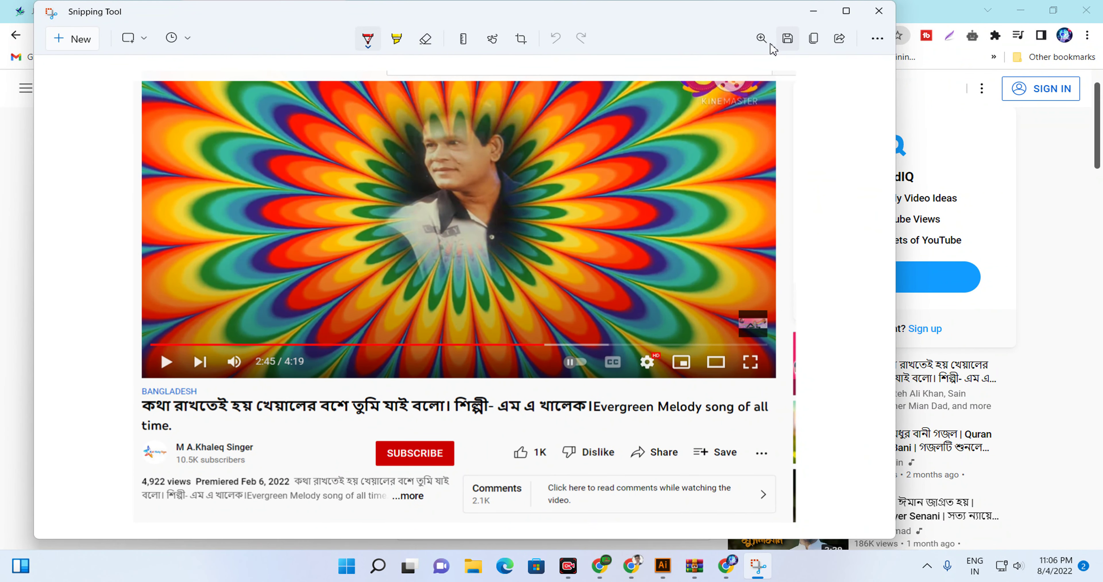
click(788, 39)
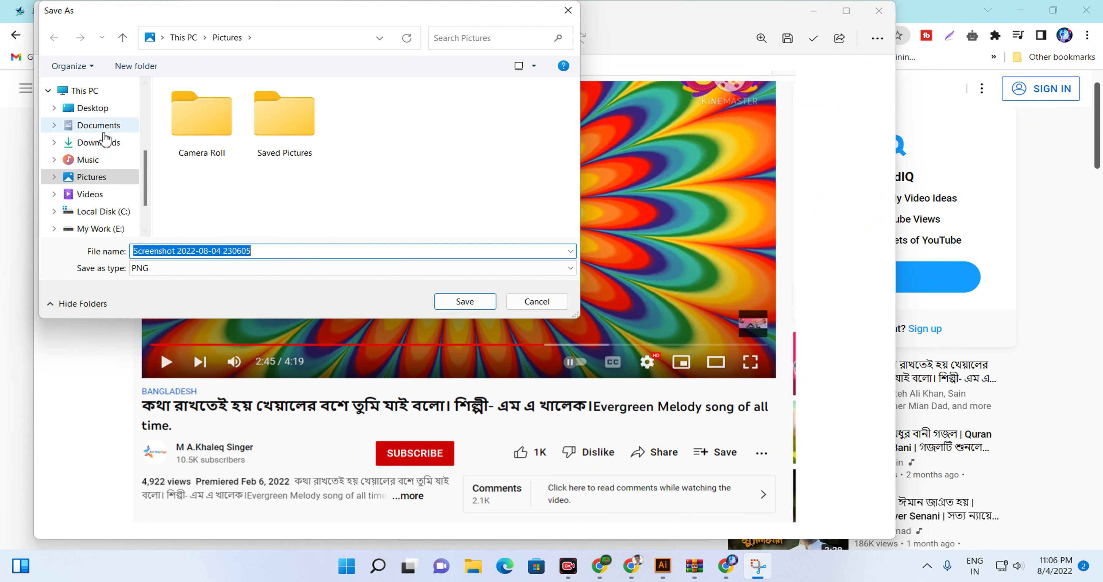
click(104, 141)
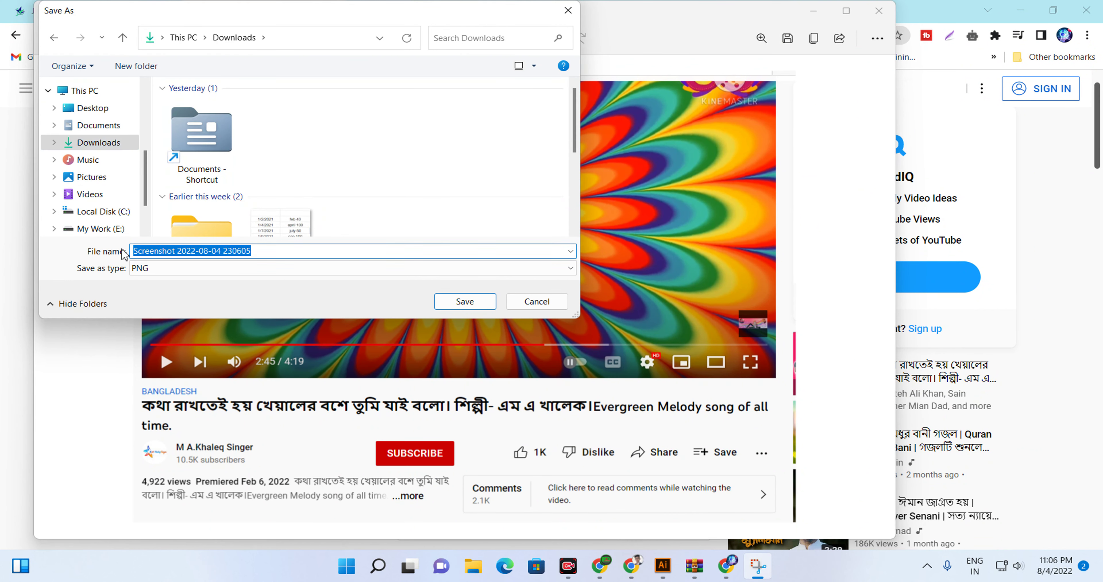
key(BackSpace)
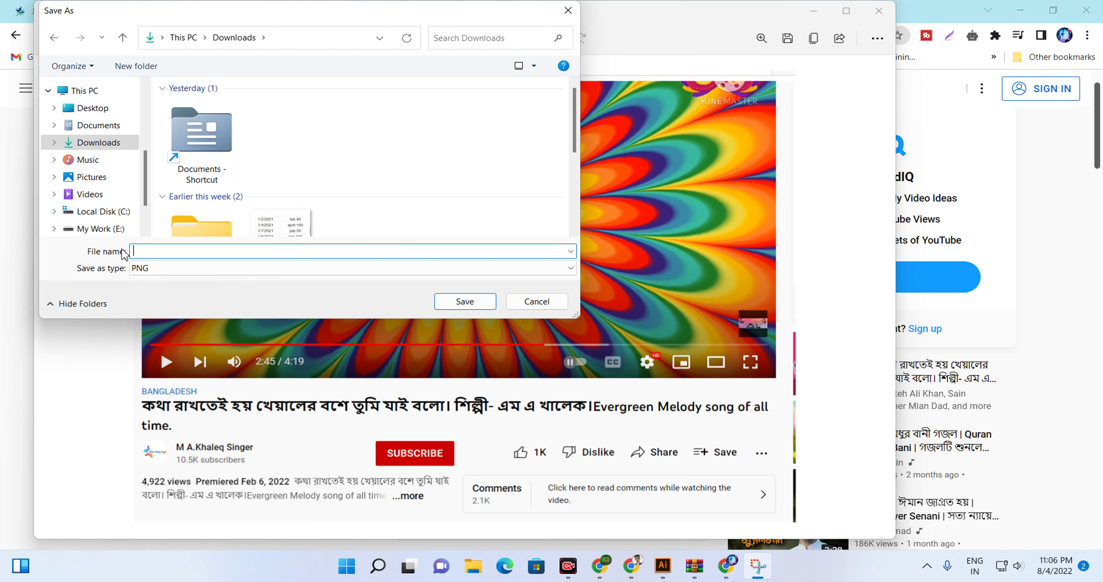
text(s)
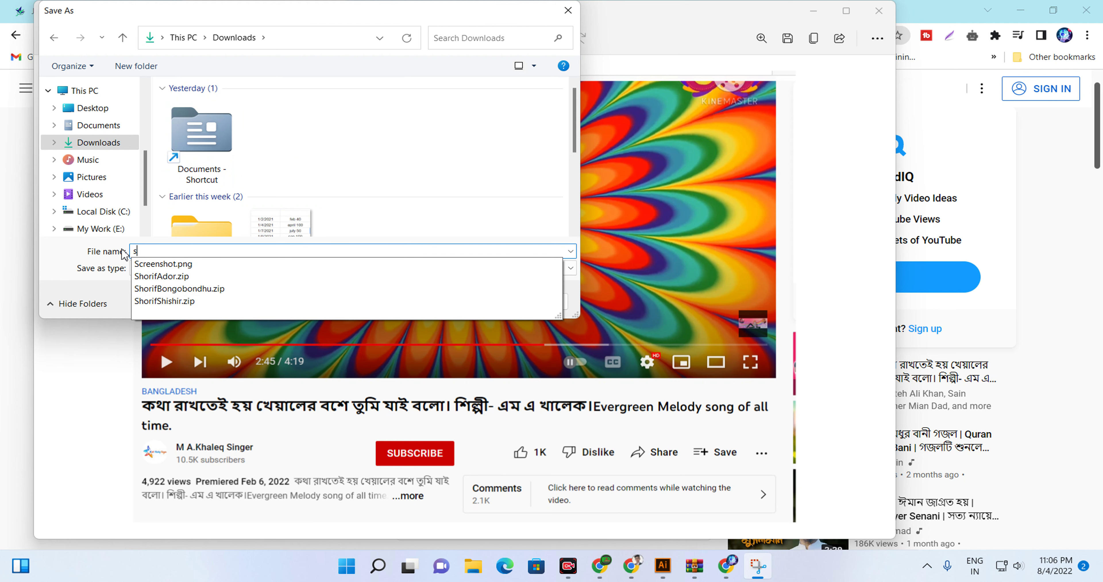
key(Return)
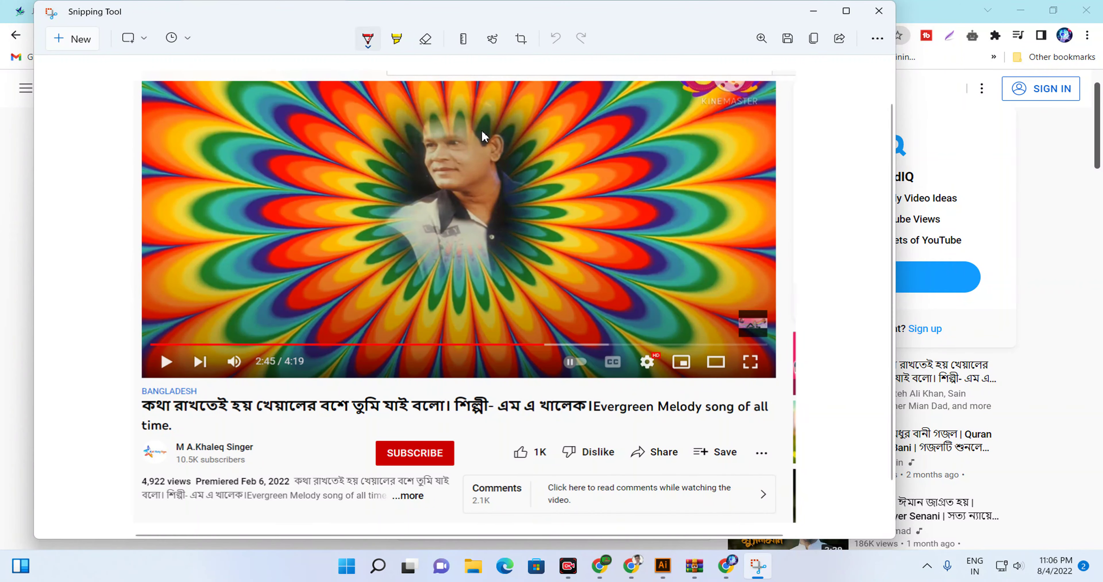
click(879, 11)
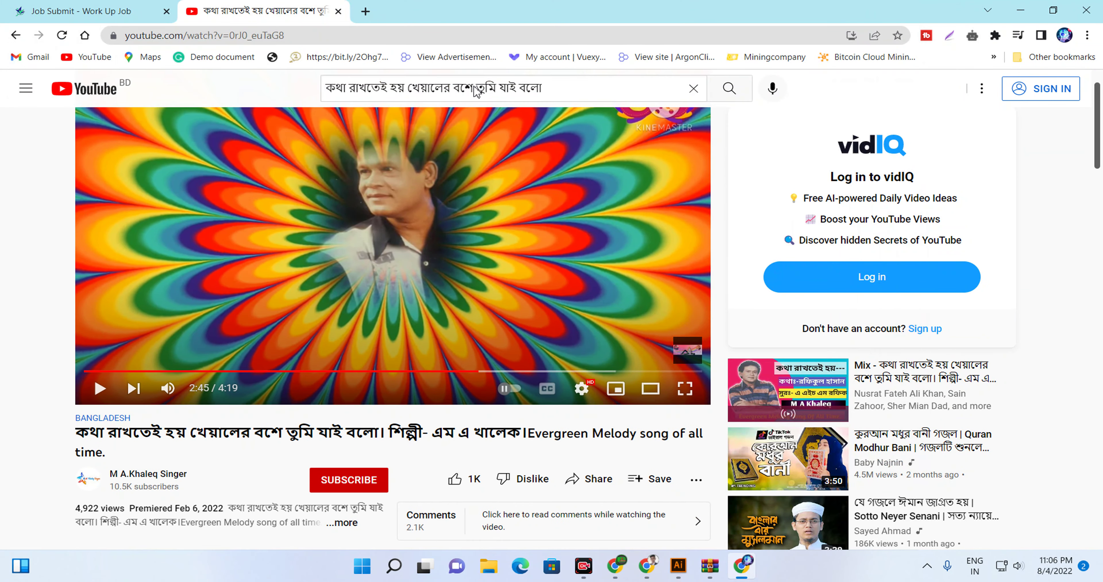
- Return to the job submission page and upload the image s from Downloads as screenshot proof #1
click(108, 7)
scroll(432, 343, down, 3)
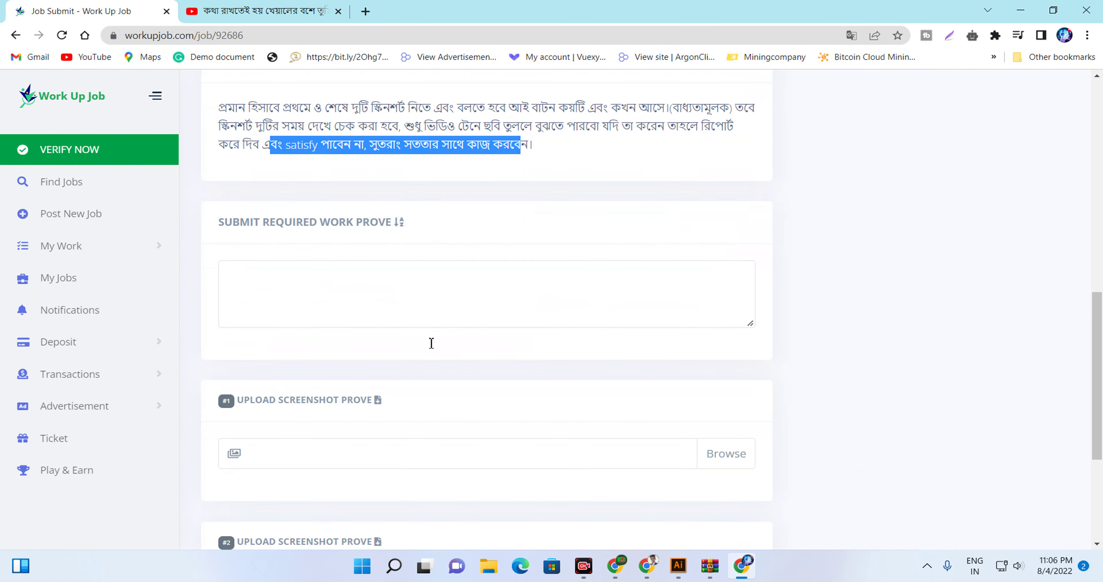
scroll(431, 349, down, 3)
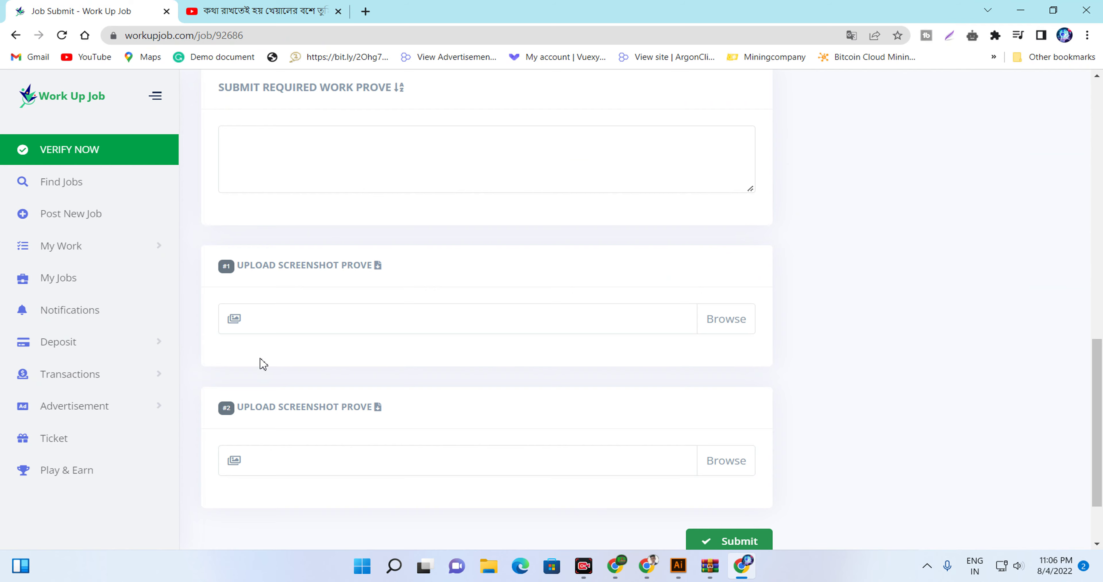
click(236, 324)
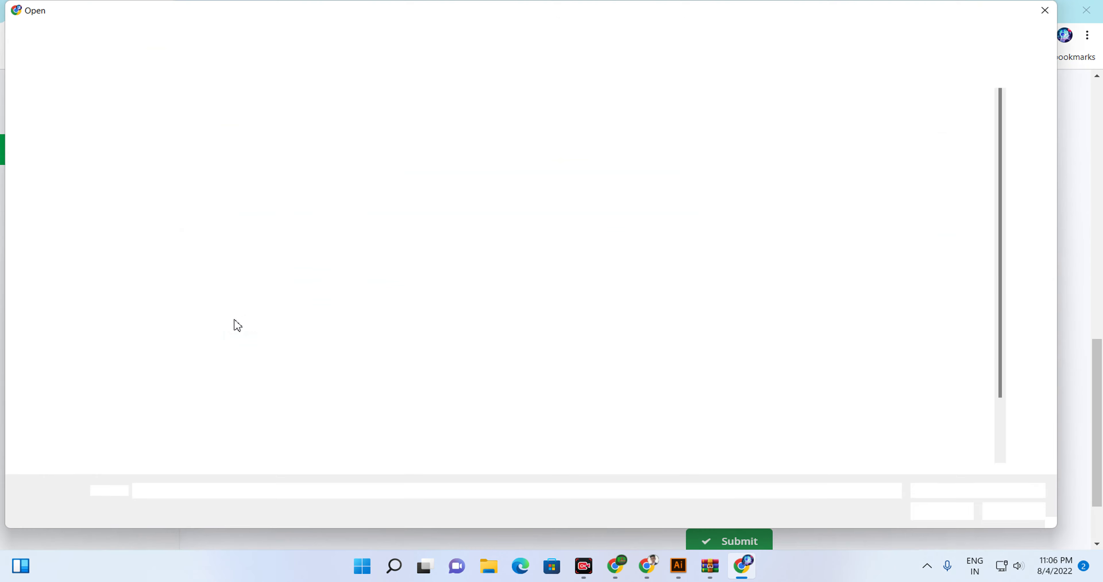
click(54, 126)
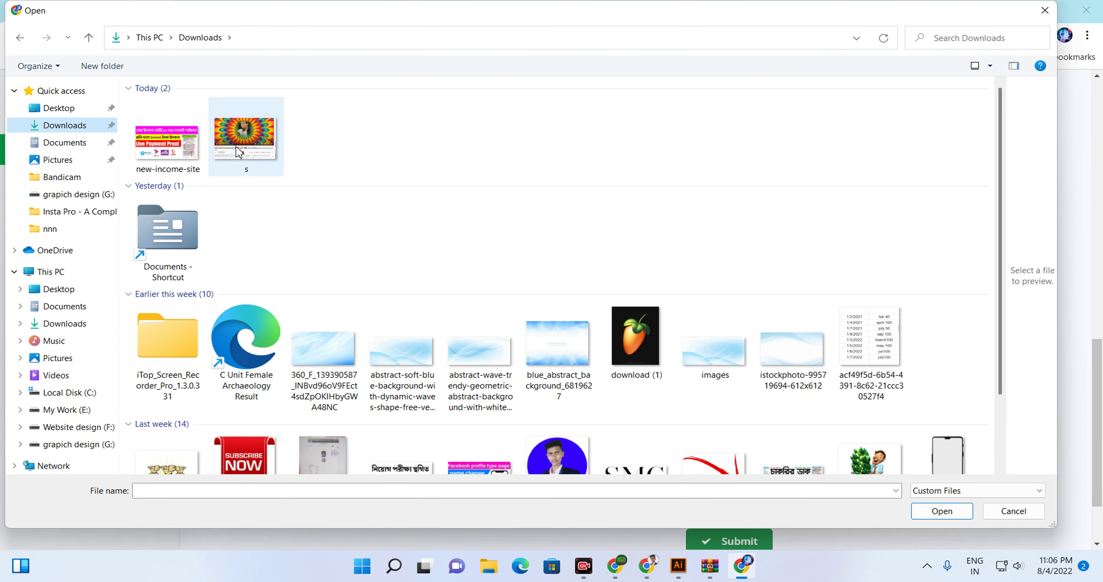
click(253, 148)
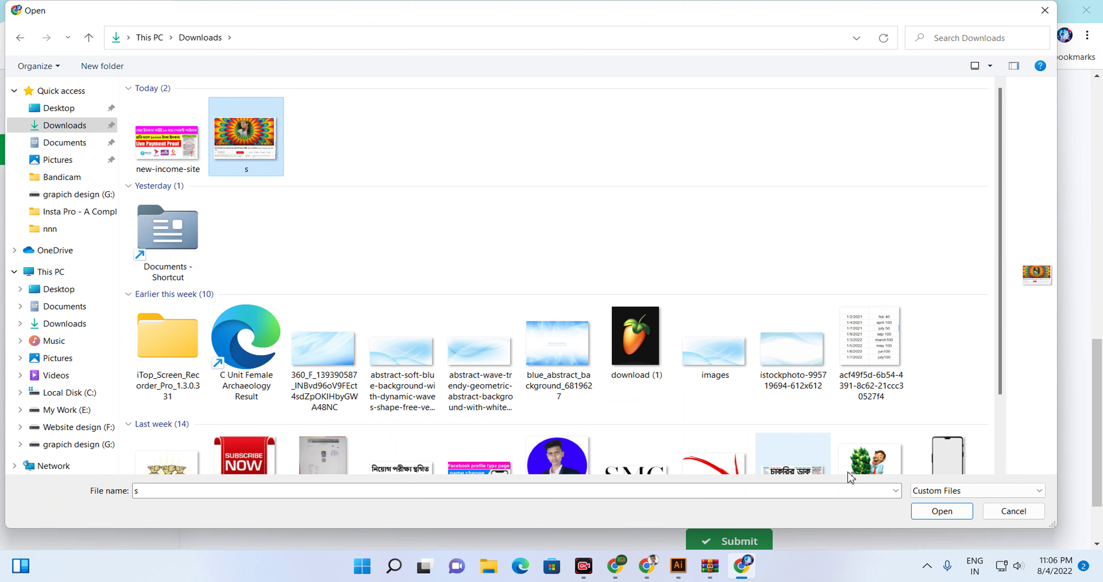
click(940, 511)
scroll(600, 420, down, 3)
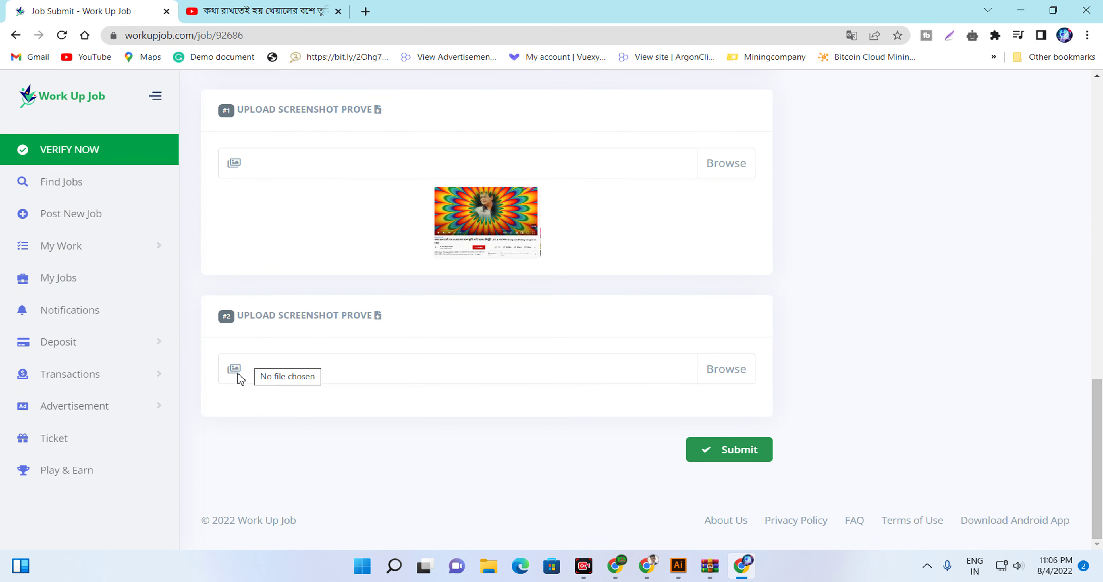
- Try to submit the work proof and look back over the required proof and job instructions
click(746, 450)
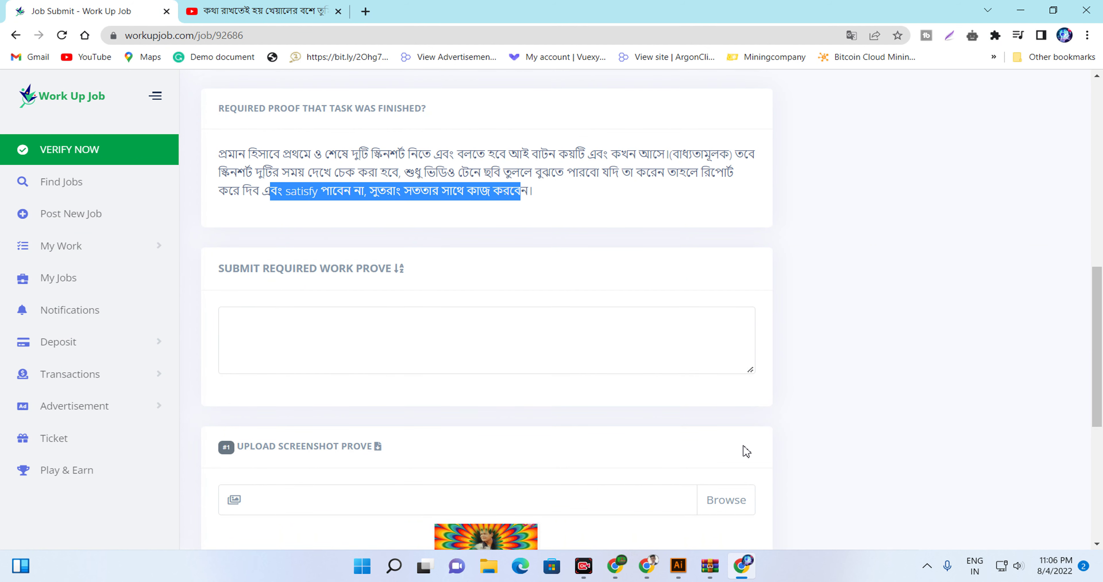
click(628, 259)
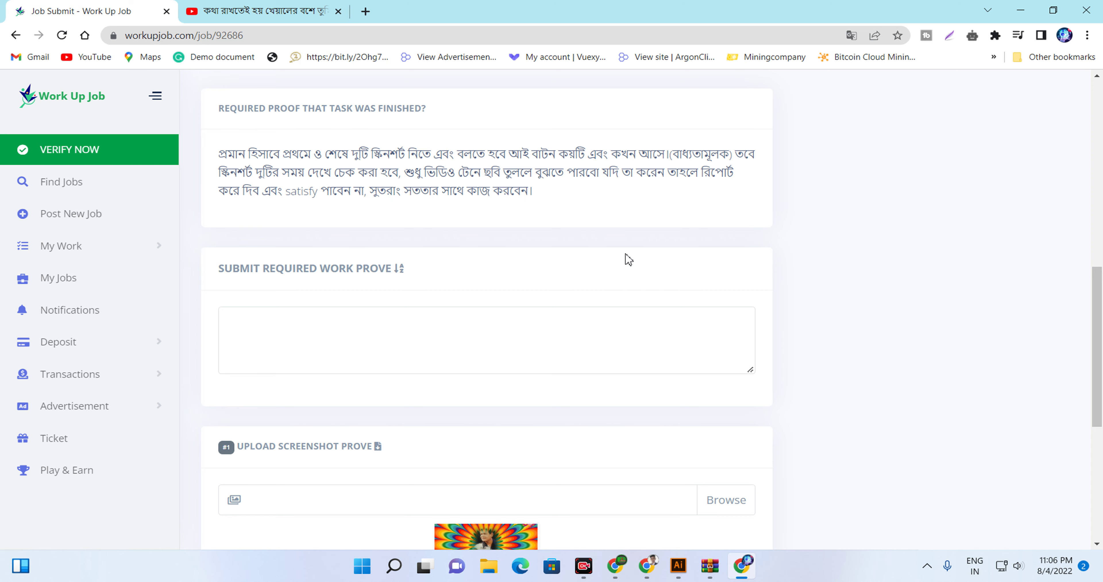
scroll(537, 281, up, 4)
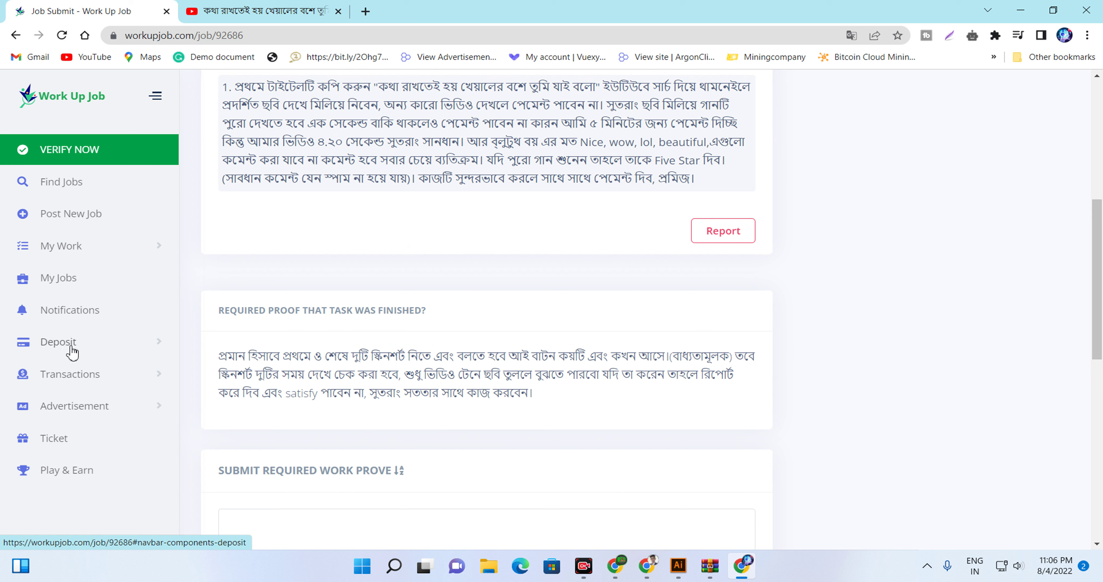
- View the available deposit options and browse the list of jobs under Find Jobs
click(51, 345)
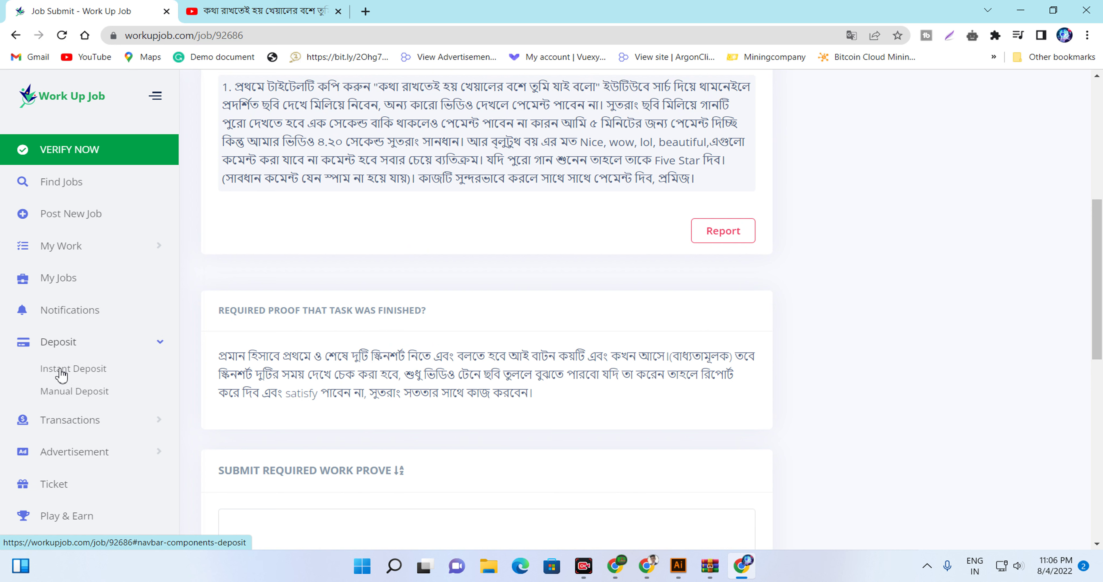
click(108, 188)
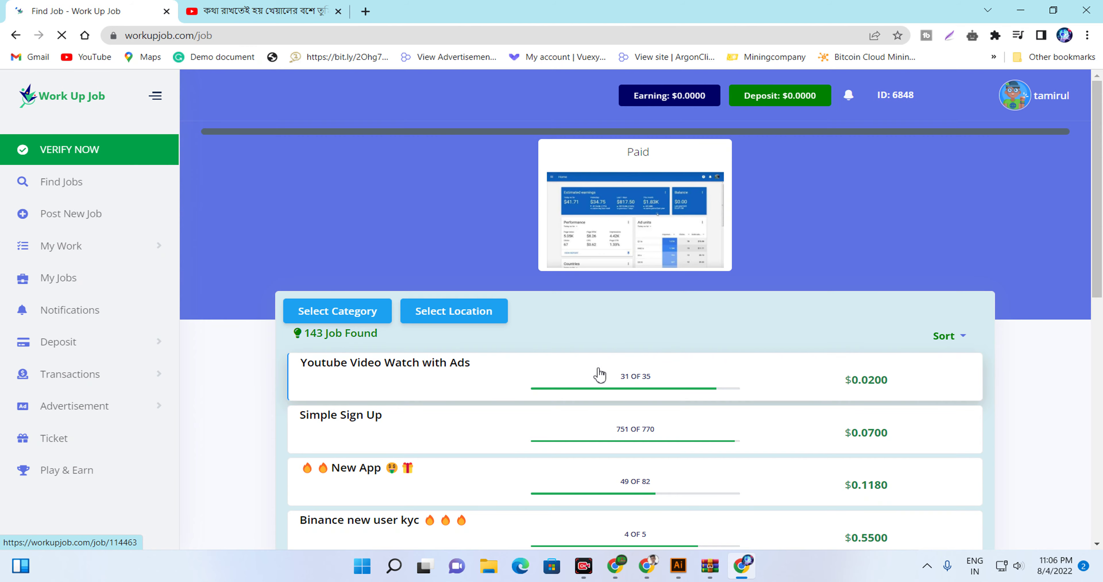
scroll(344, 353, down, 3)
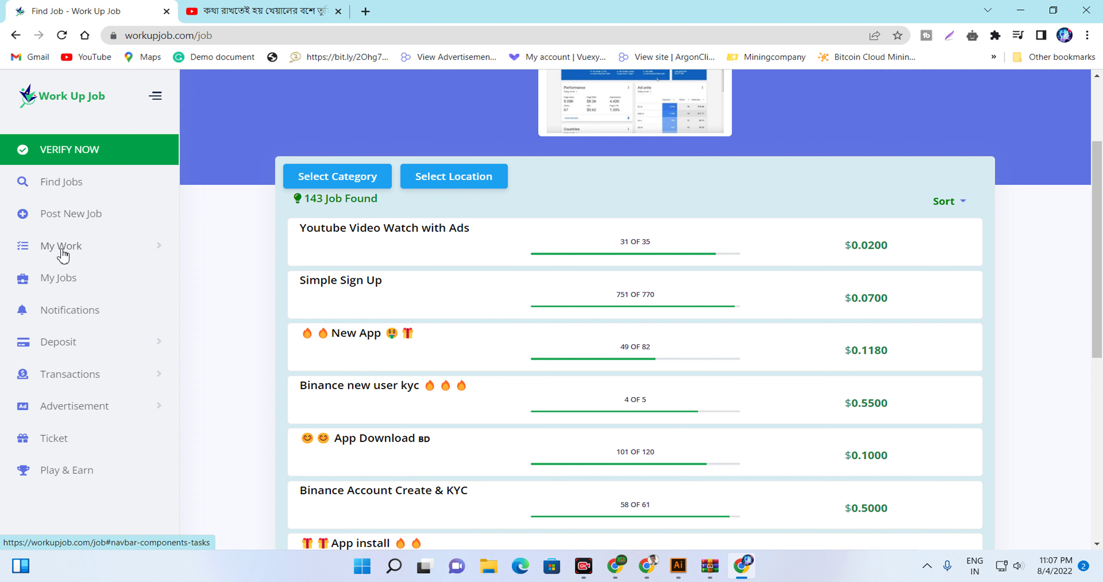
- Open the account's withdrawal history from the transactions section and examine it
click(76, 382)
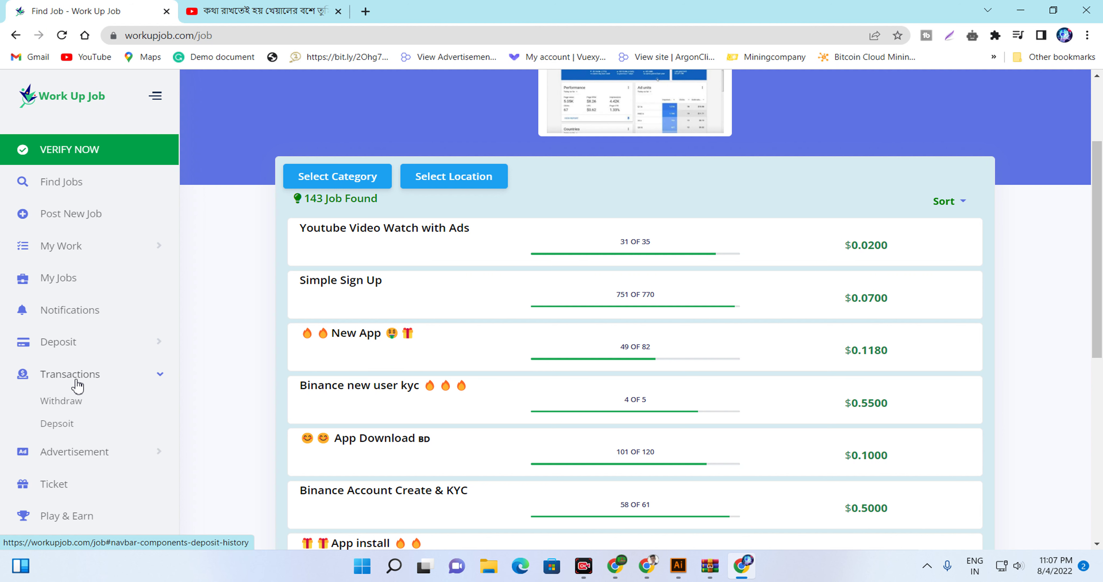
click(69, 408)
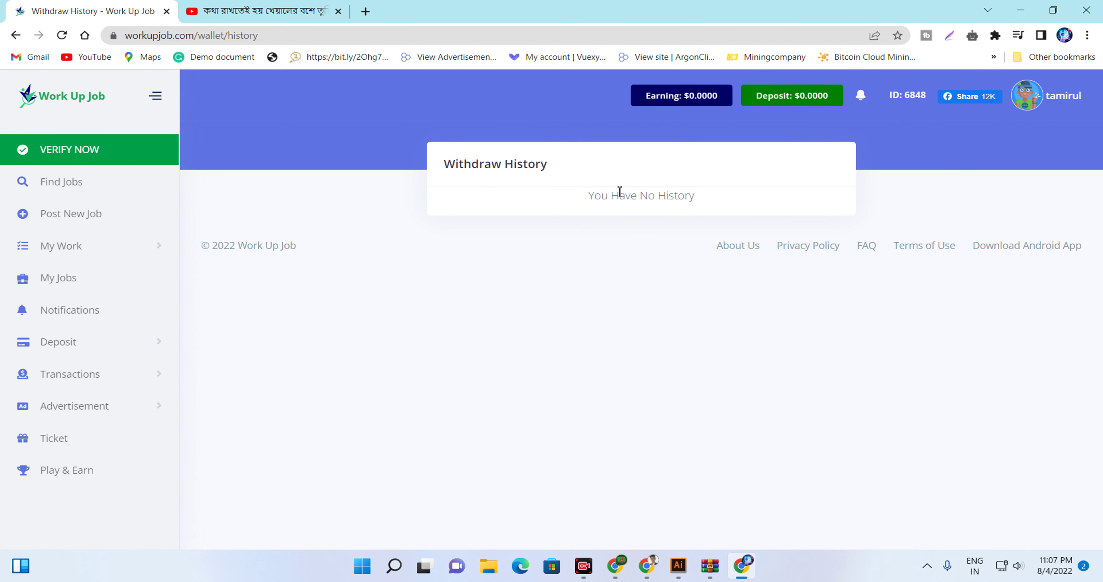
drag(595, 200, 625, 208)
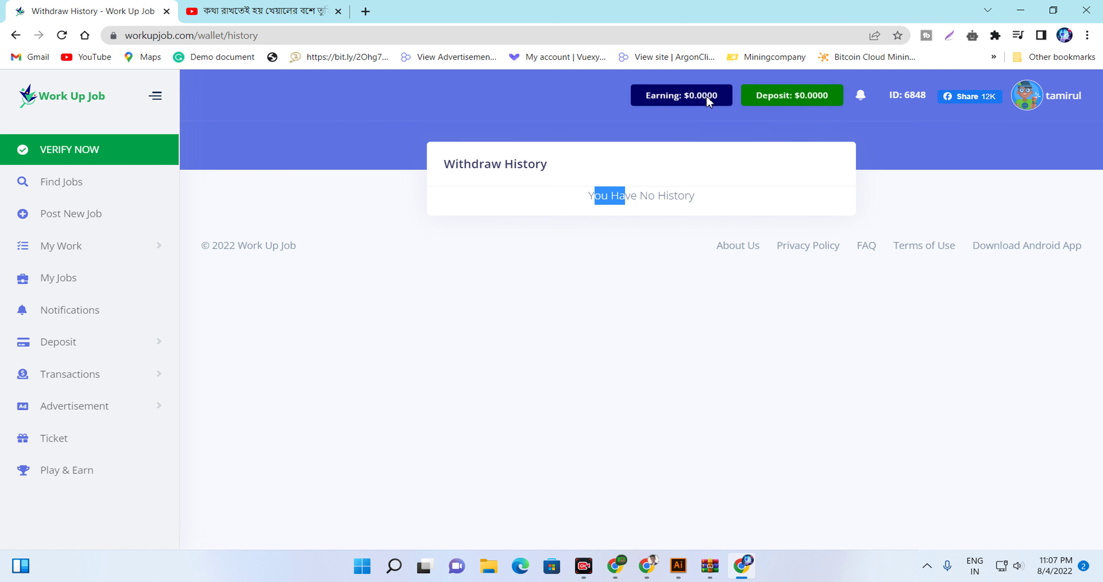
click(66, 379)
click(60, 408)
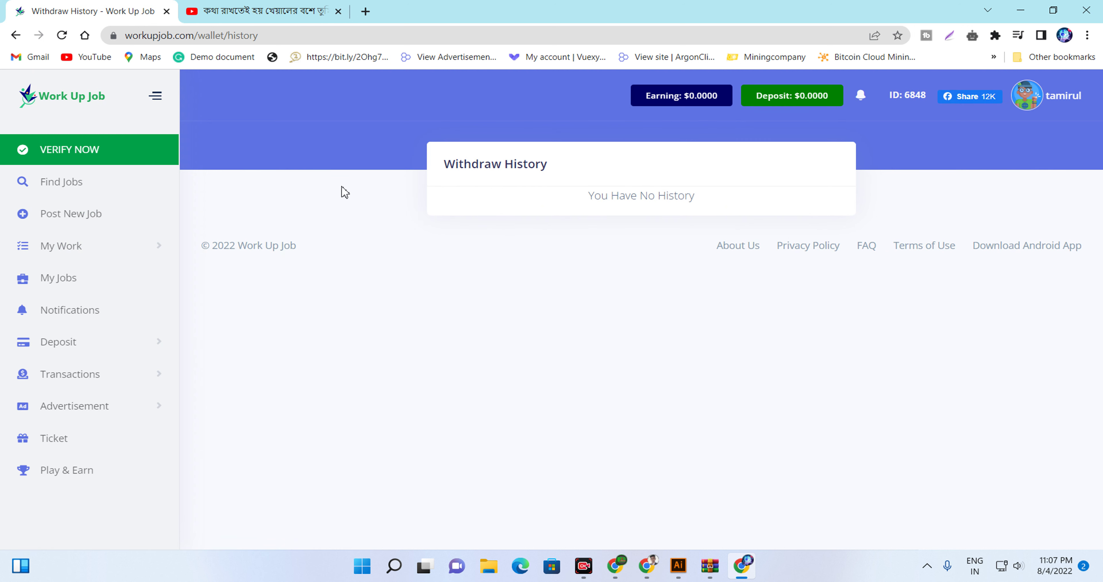
- View the new job posting form, and on the instant account verification page select Deposit Balance for the charge
click(159, 96)
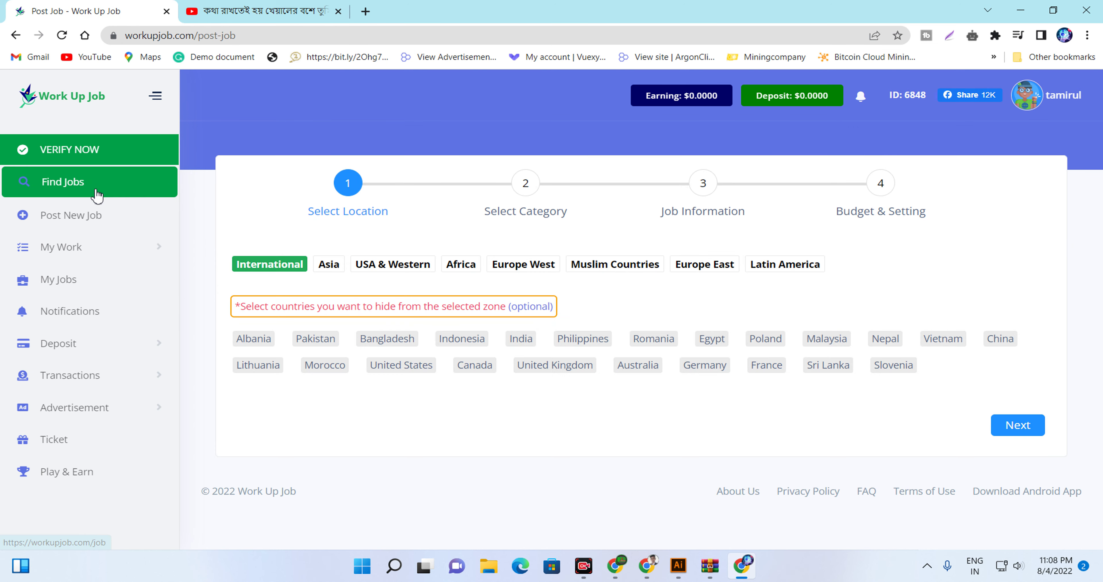
click(105, 160)
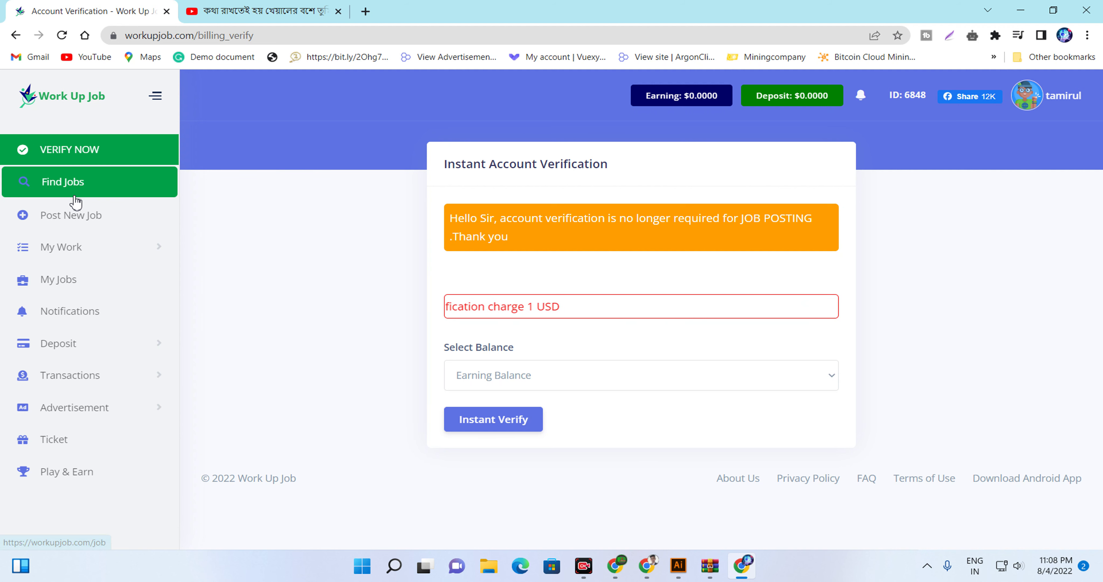
click(748, 381)
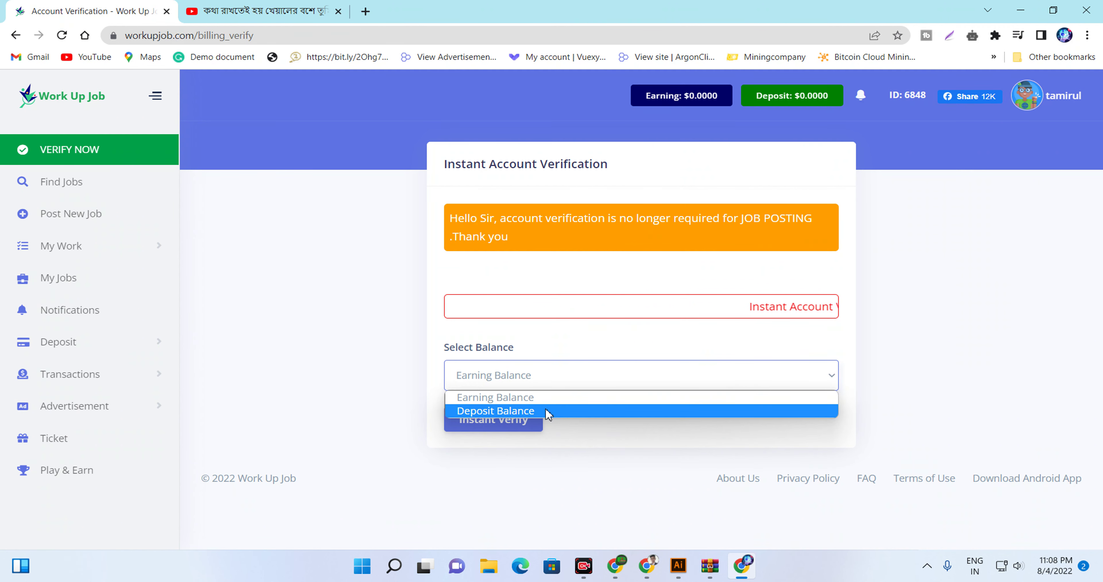
click(497, 410)
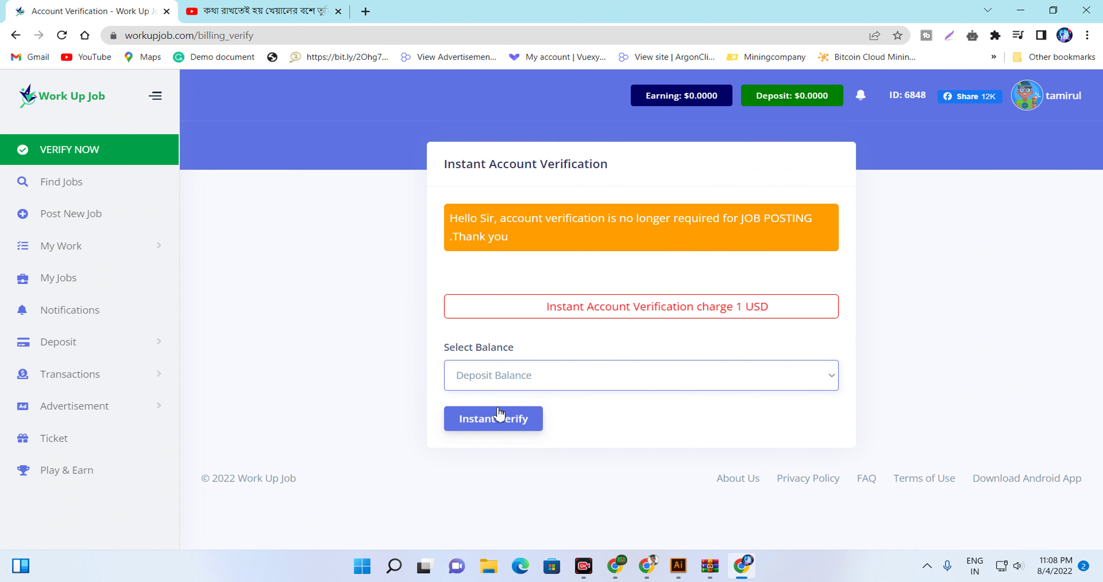